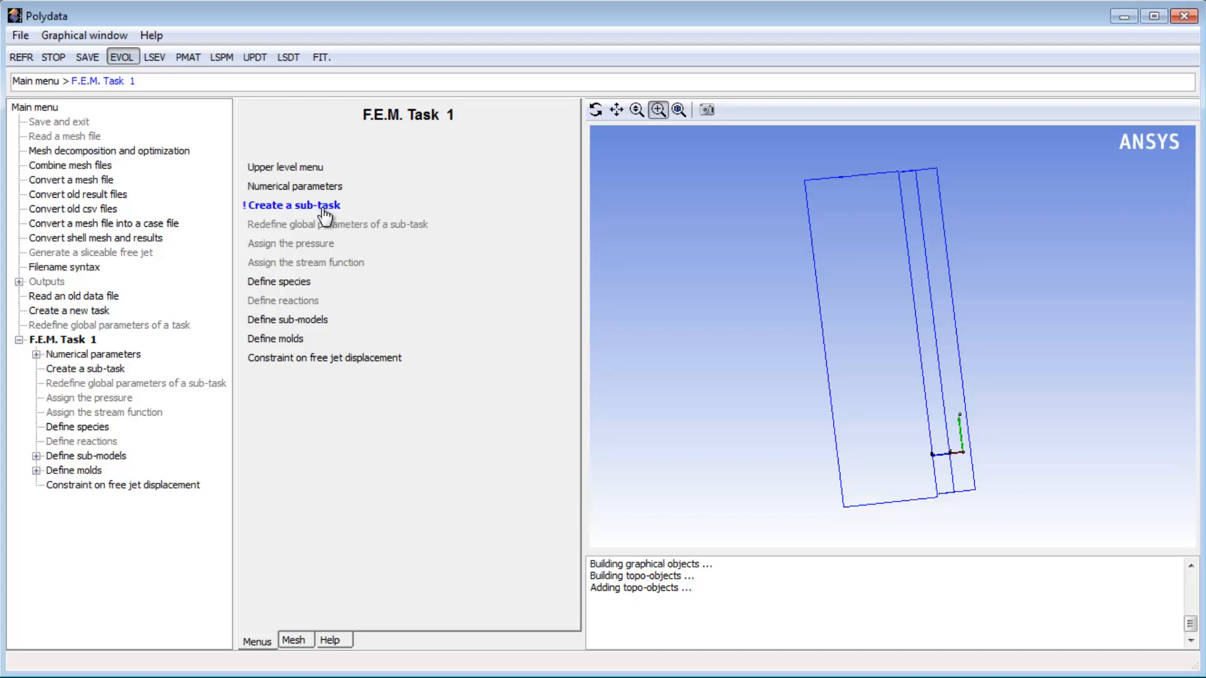
Step: Create a sub-task using the generalized Newtonian isothermal shell model and keep the title F.E.M. Task 1 Sub-task 1
{"action": "left_click", "coordinate": [327, 211]}
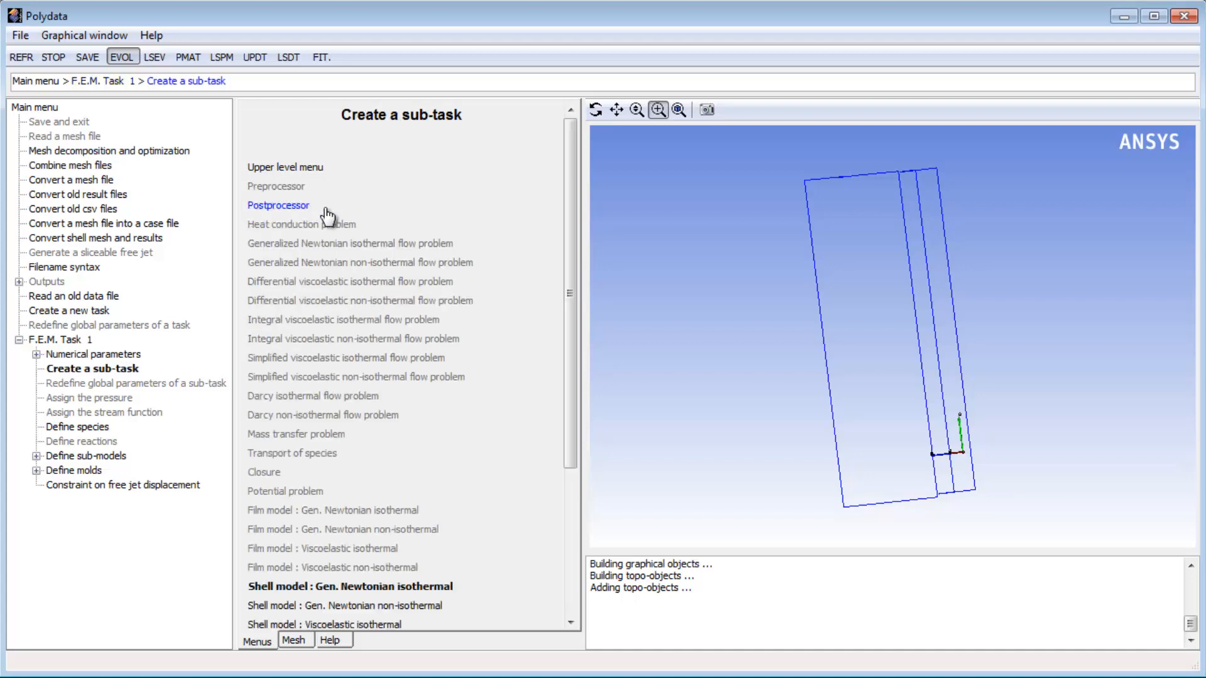
{"action": "left_click", "coordinate": [363, 589]}
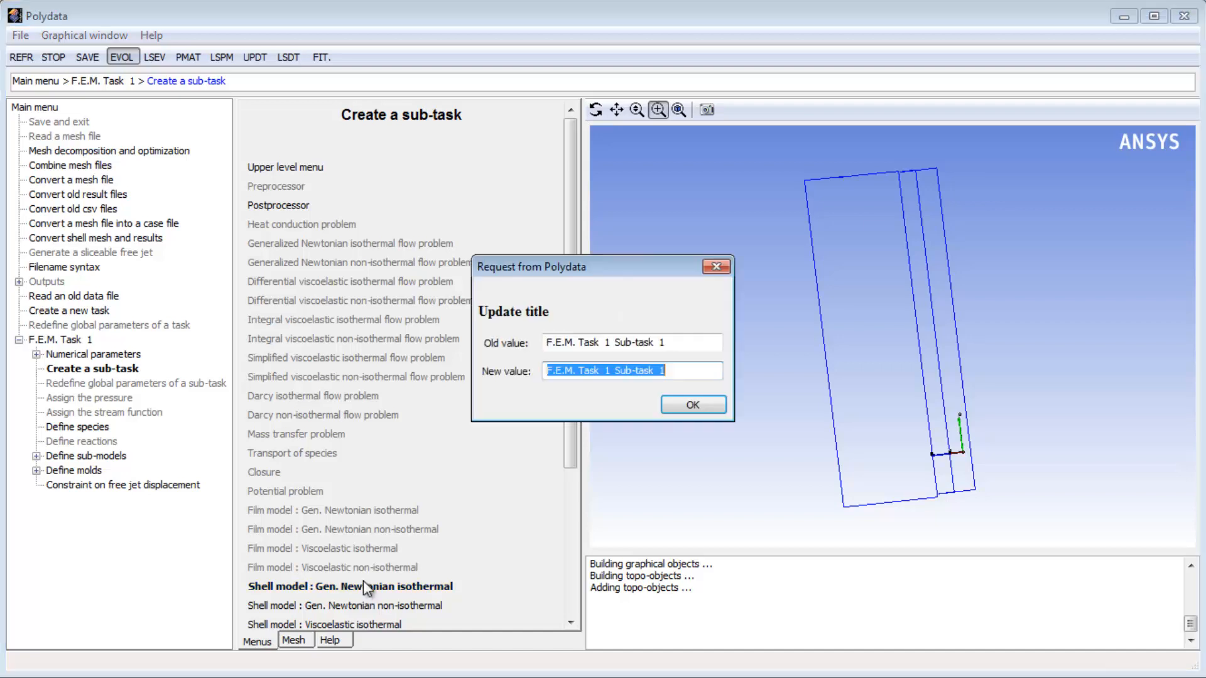
{"action": "left_click", "coordinate": [695, 409]}
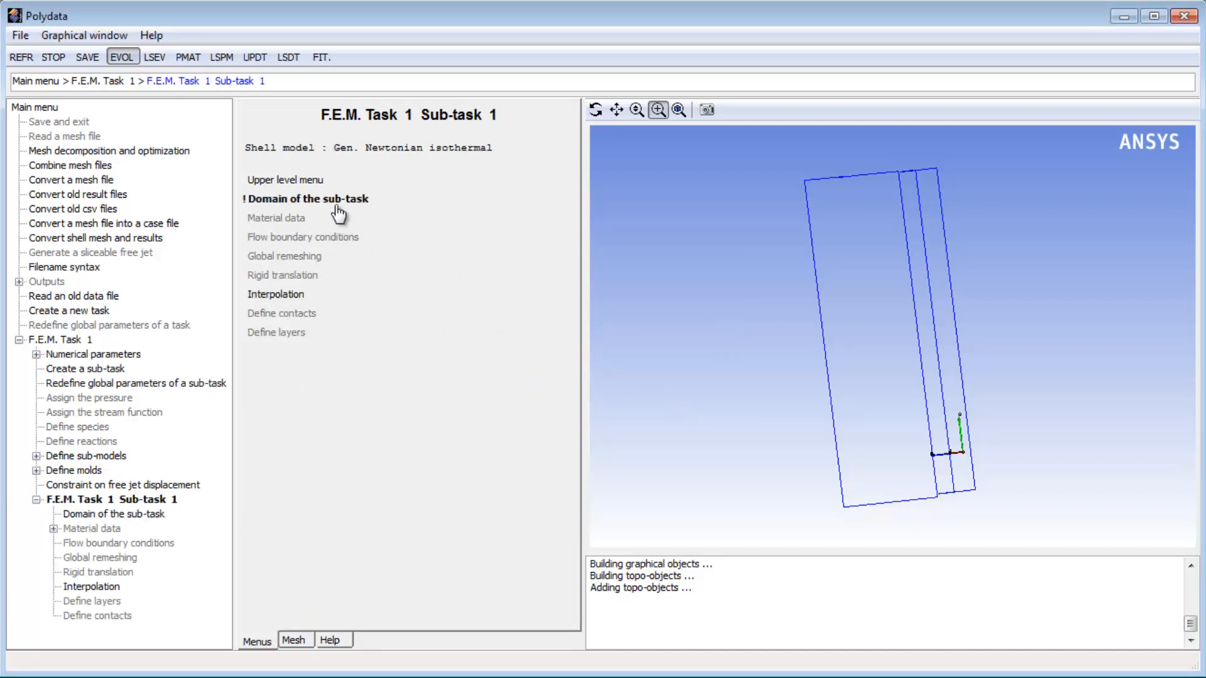
Step: Limit the sub-task's domain to the Parison by removing the Mold subdomain
{"action": "left_click", "coordinate": [333, 200]}
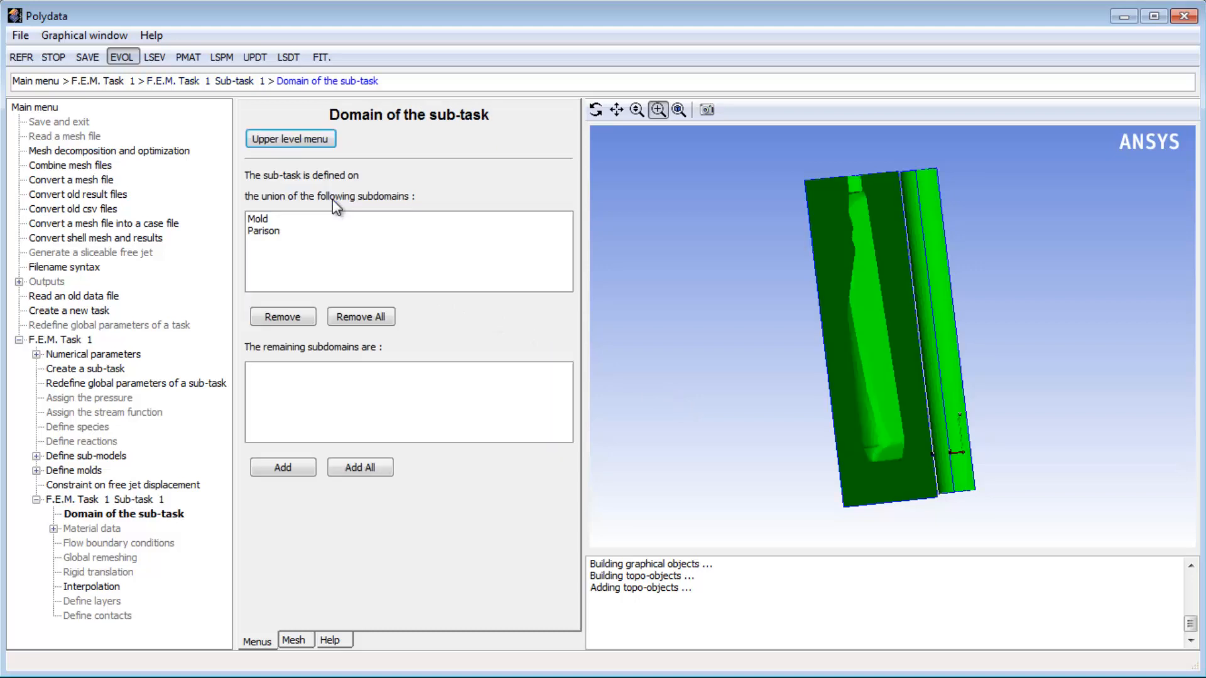
{"action": "left_click", "coordinate": [284, 317]}
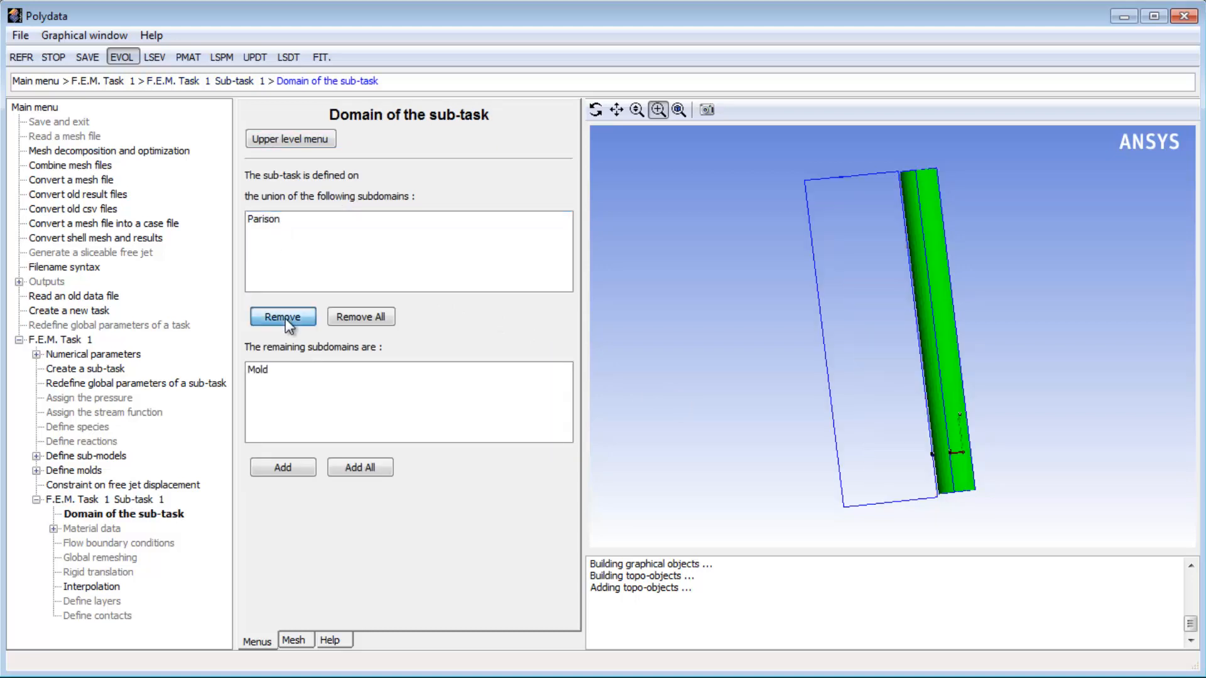
{"action": "left_click", "coordinate": [294, 139]}
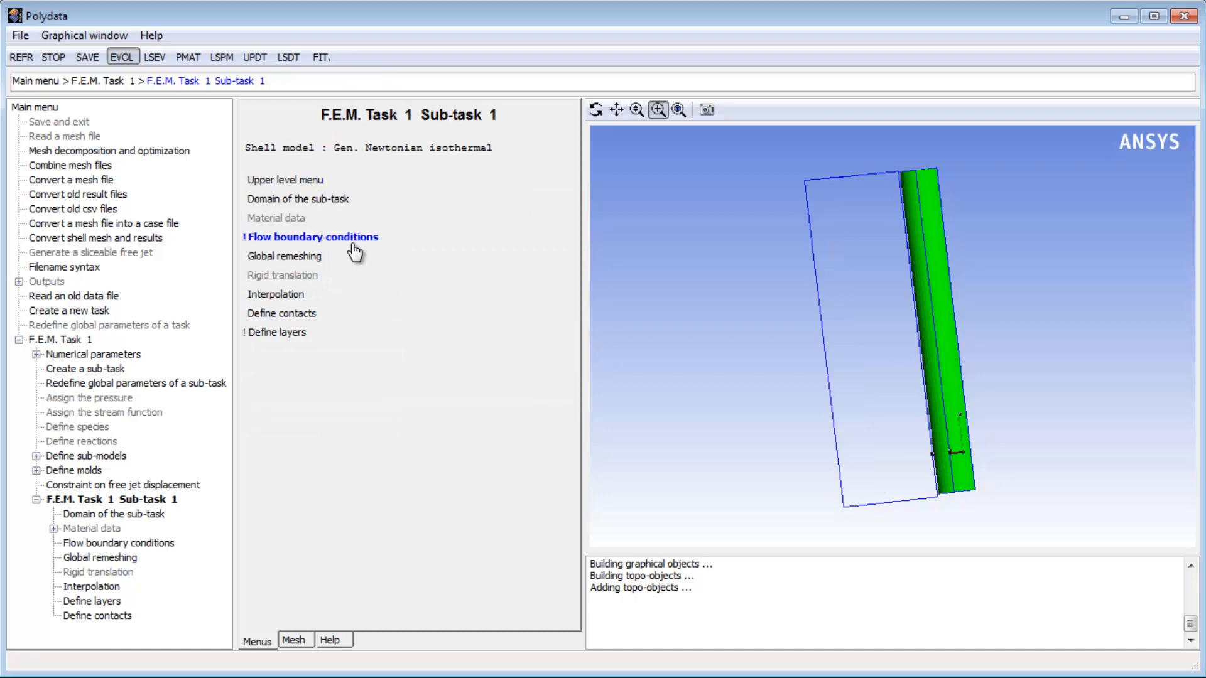
Step: Impose a constant inflation pressure of -1e5 on the parison in the flow boundary conditions, after inspecting the direction of the force darts
{"action": "left_click", "coordinate": [352, 239]}
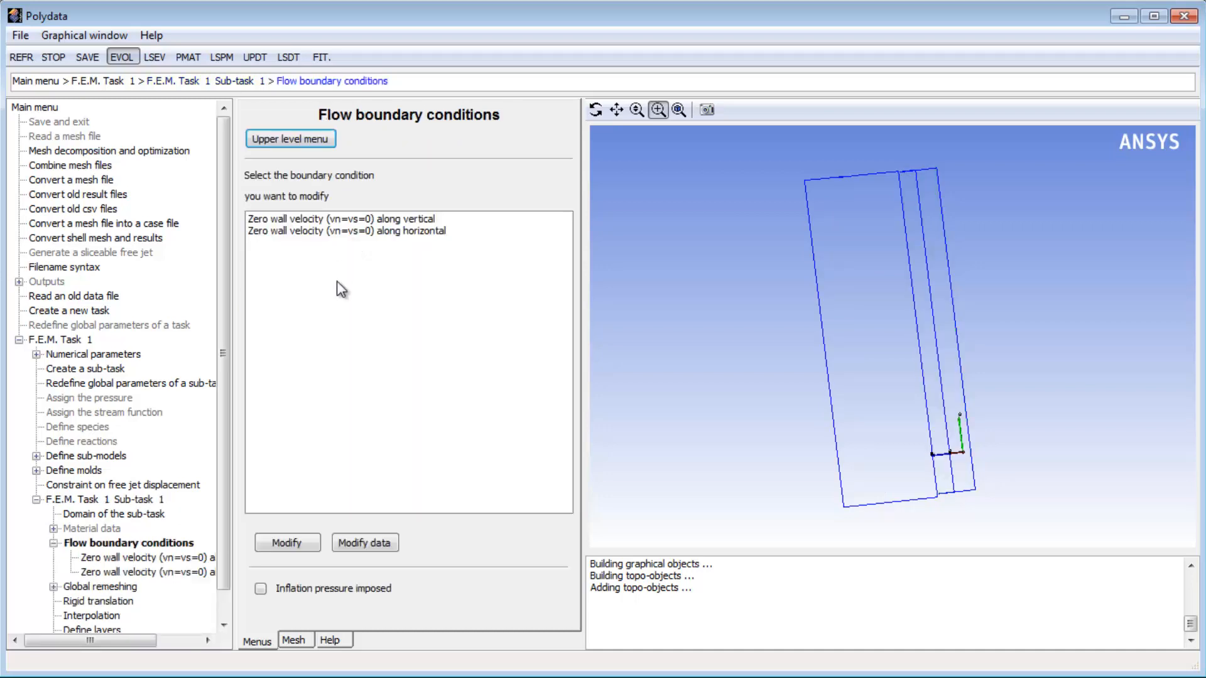
{"action": "left_click", "coordinate": [260, 589]}
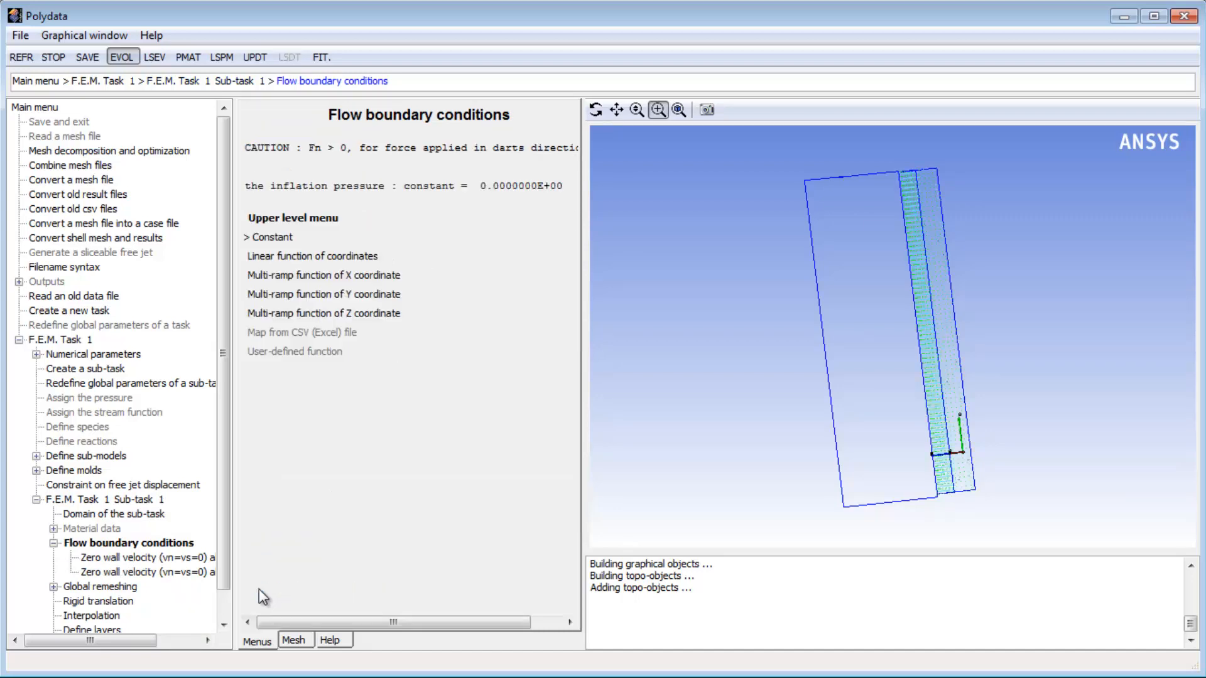
{"action": "left_click", "coordinate": [595, 111]}
{"action": "left_click_drag", "start_coordinate": [843, 204], "coordinate": [906, 270]}
{"action": "left_click", "coordinate": [657, 110]}
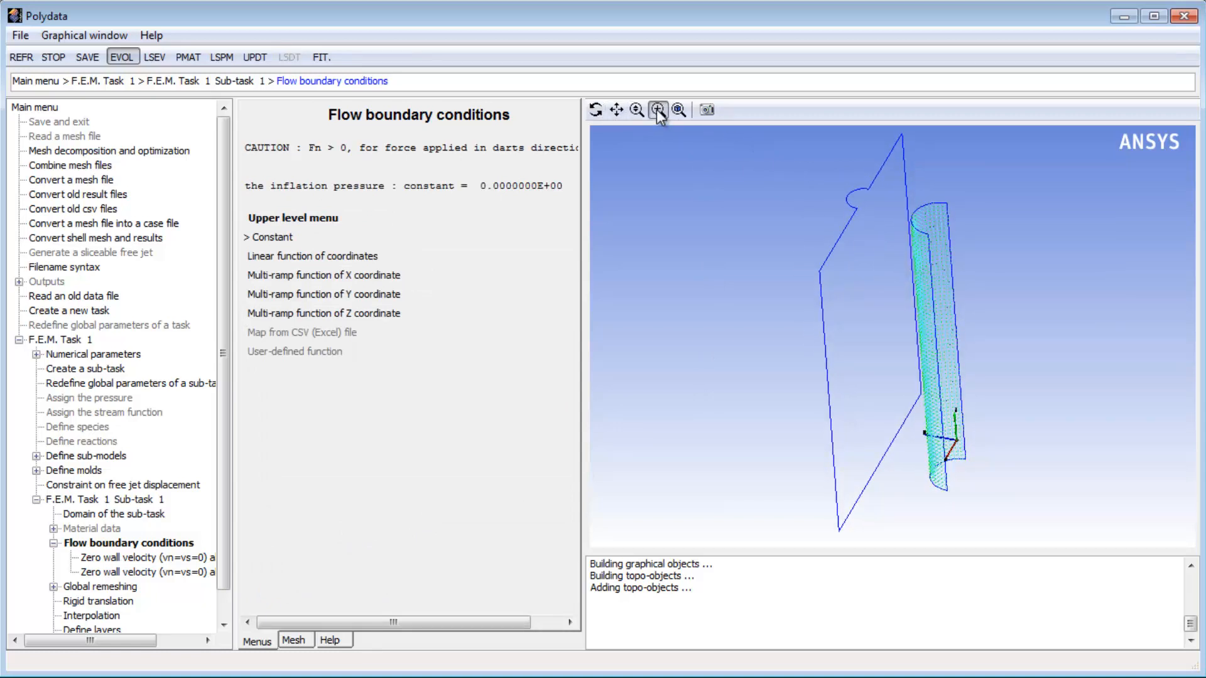
{"action": "left_click_drag", "start_coordinate": [921, 201], "coordinate": [962, 232]}
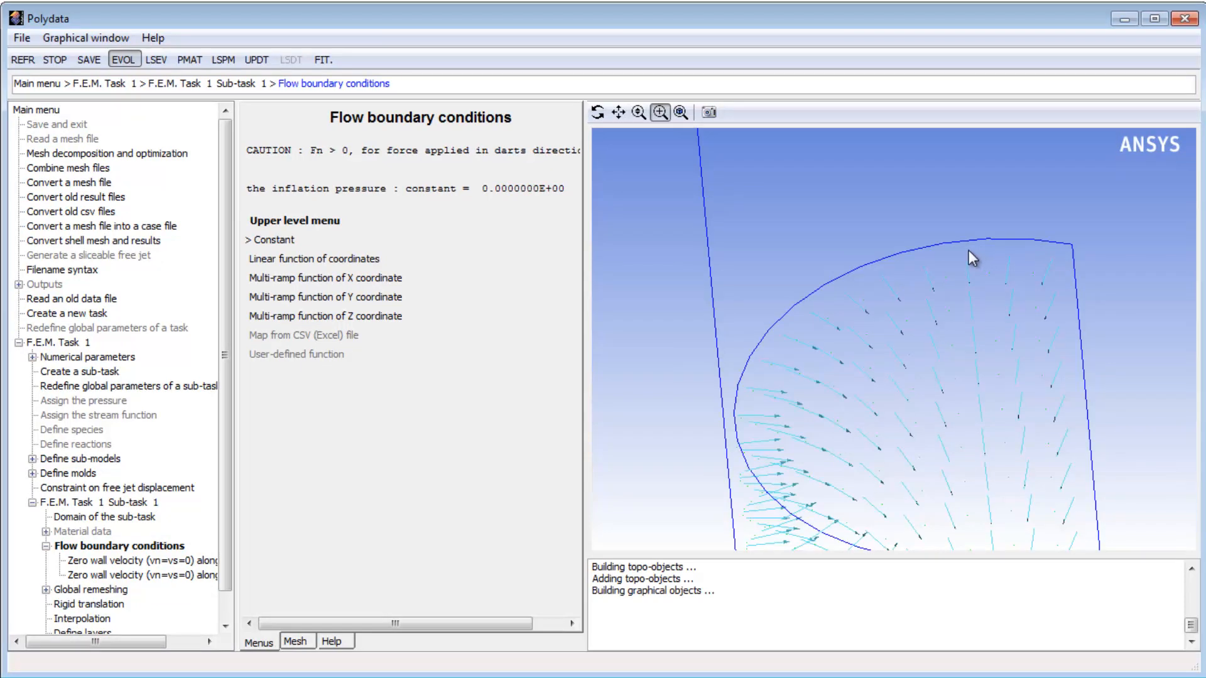
{"action": "left_click", "coordinate": [293, 240]}
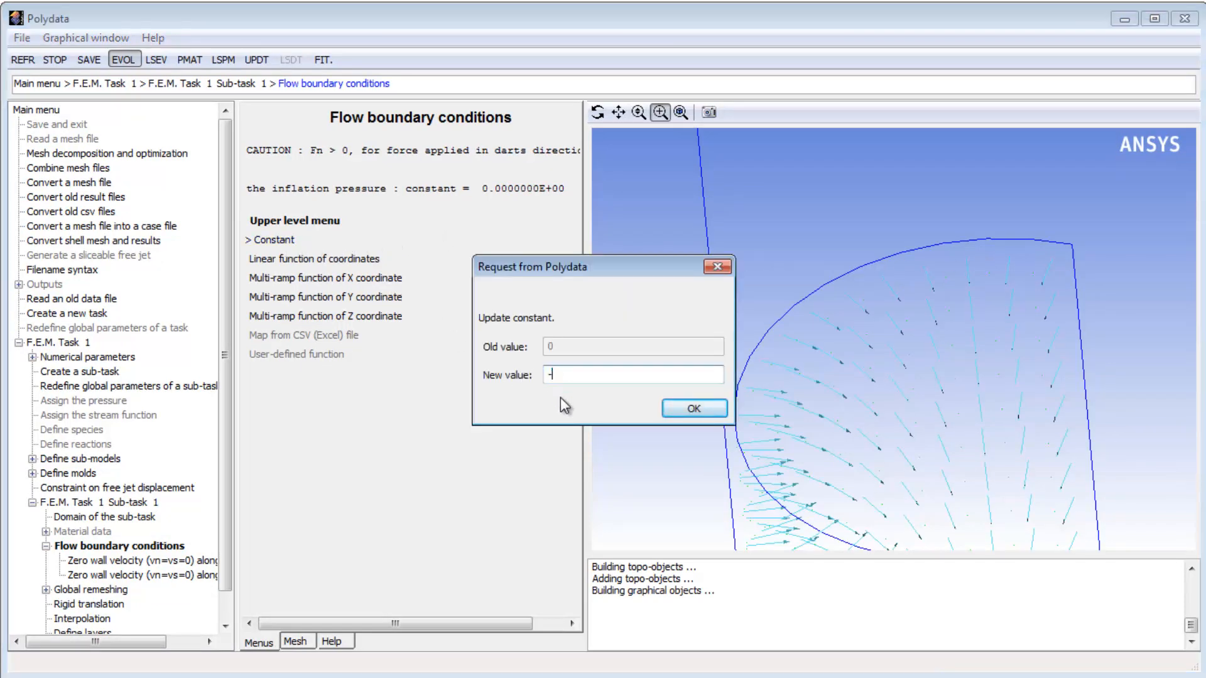
{"action": "type", "text": "-1e5"}
{"action": "left_click", "coordinate": [684, 409]}
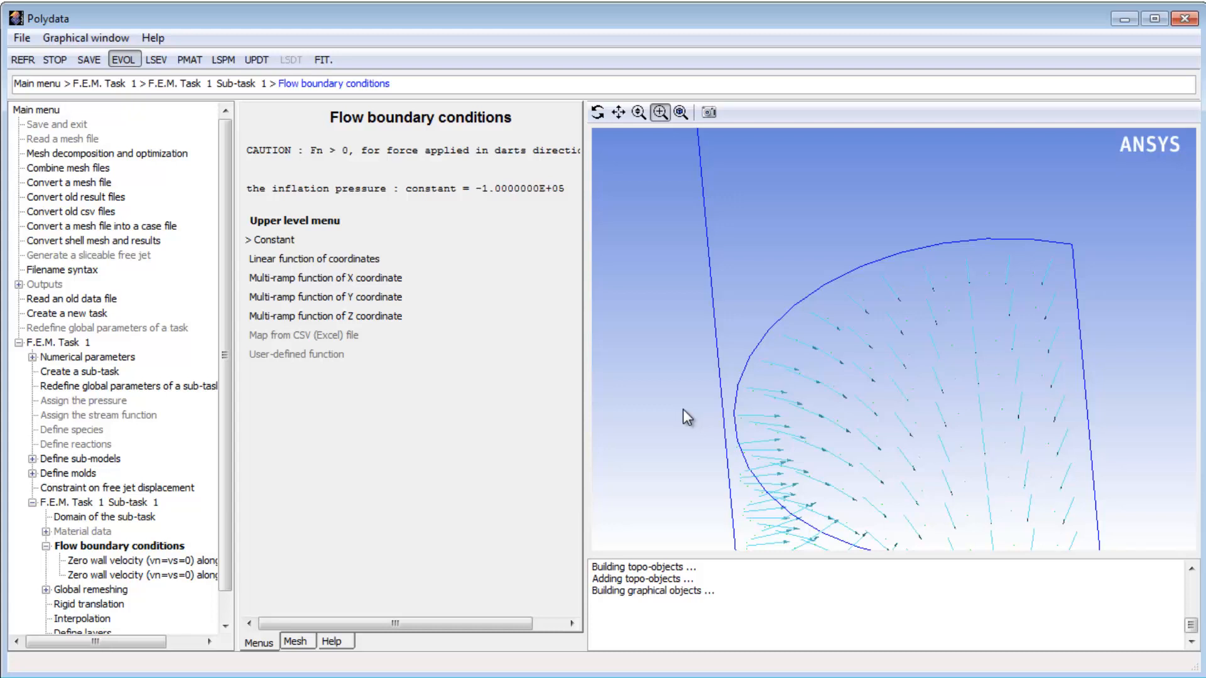
{"action": "left_click", "coordinate": [324, 223]}
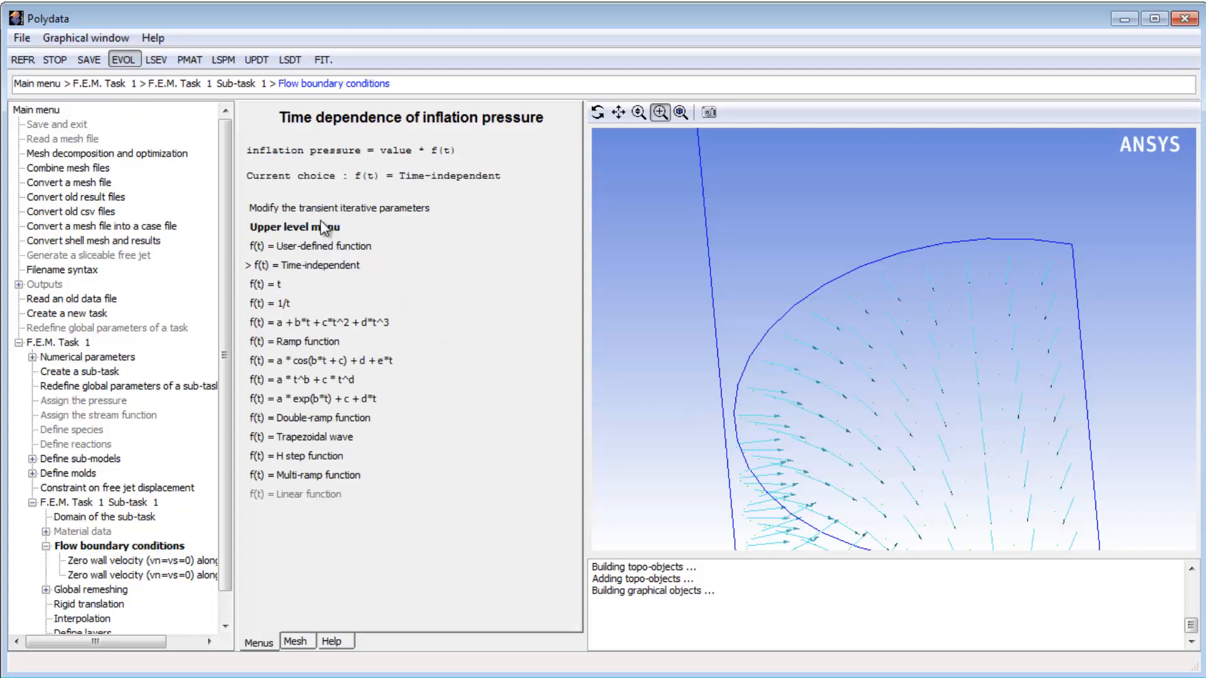
Step: Make the inflation pressure time-dependent with a ramp function using a = 0.2, b = 0, c = 0.5 and d = 1
{"action": "left_click", "coordinate": [326, 345]}
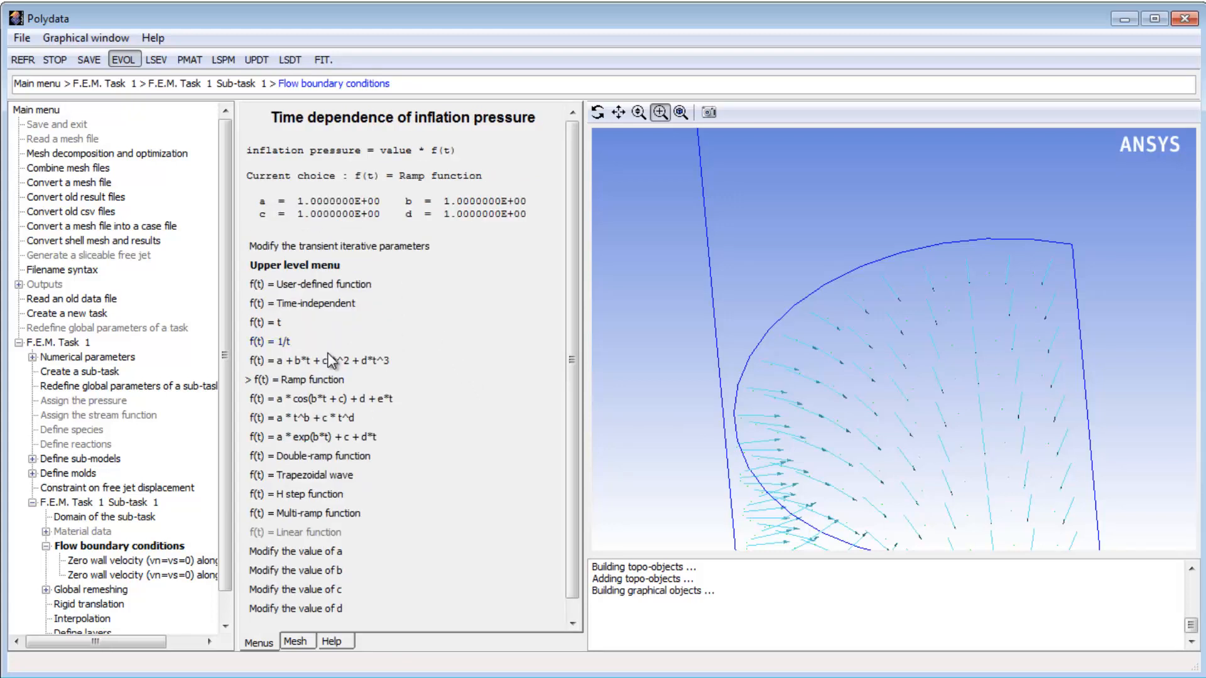
{"action": "left_click", "coordinate": [325, 553]}
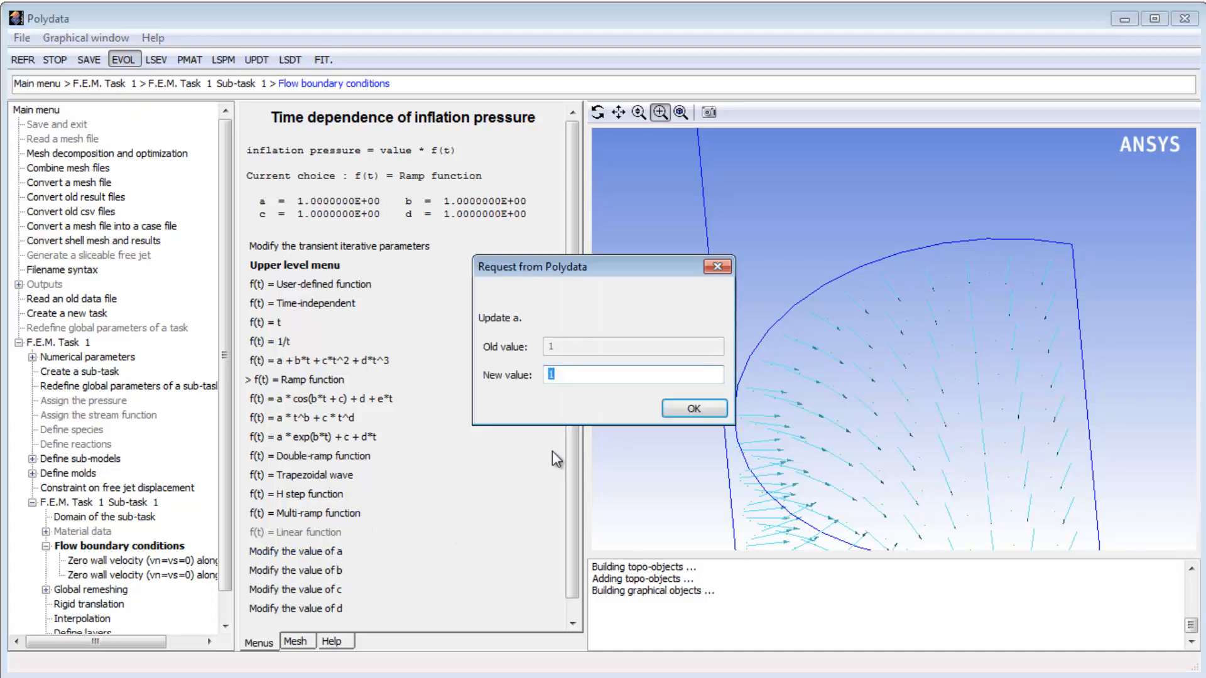
{"action": "type", "text": "0.2"}
{"action": "left_click", "coordinate": [691, 415]}
{"action": "left_click", "coordinate": [322, 570]}
{"action": "left_click", "coordinate": [685, 409]}
{"action": "left_click", "coordinate": [331, 590]}
{"action": "type", "text": "0.5"}
{"action": "left_click", "coordinate": [694, 409]}
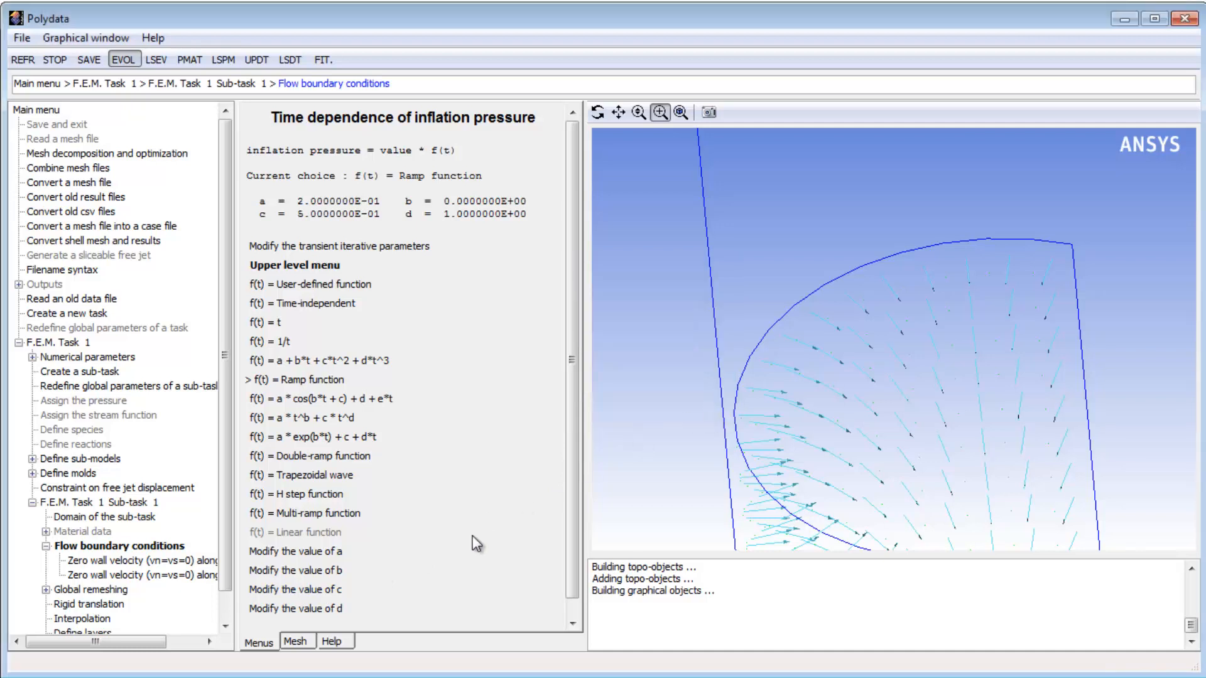
{"action": "left_click", "coordinate": [335, 609]}
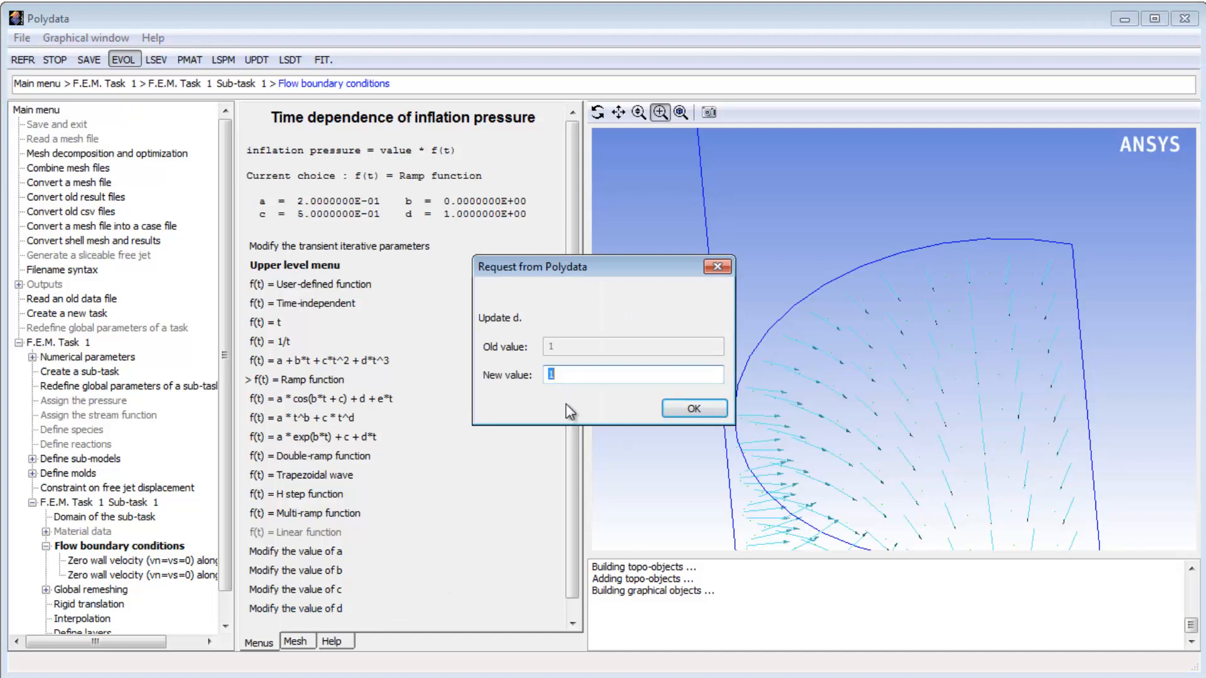
{"action": "left_click", "coordinate": [691, 410]}
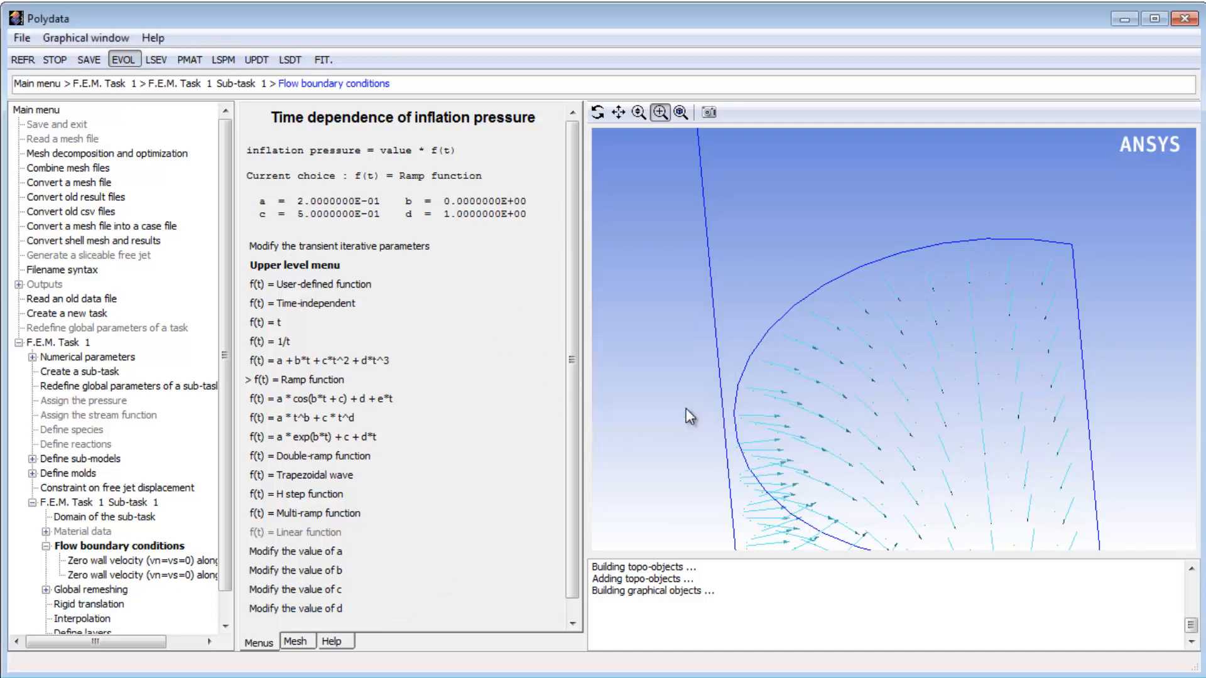
{"action": "left_click", "coordinate": [679, 112]}
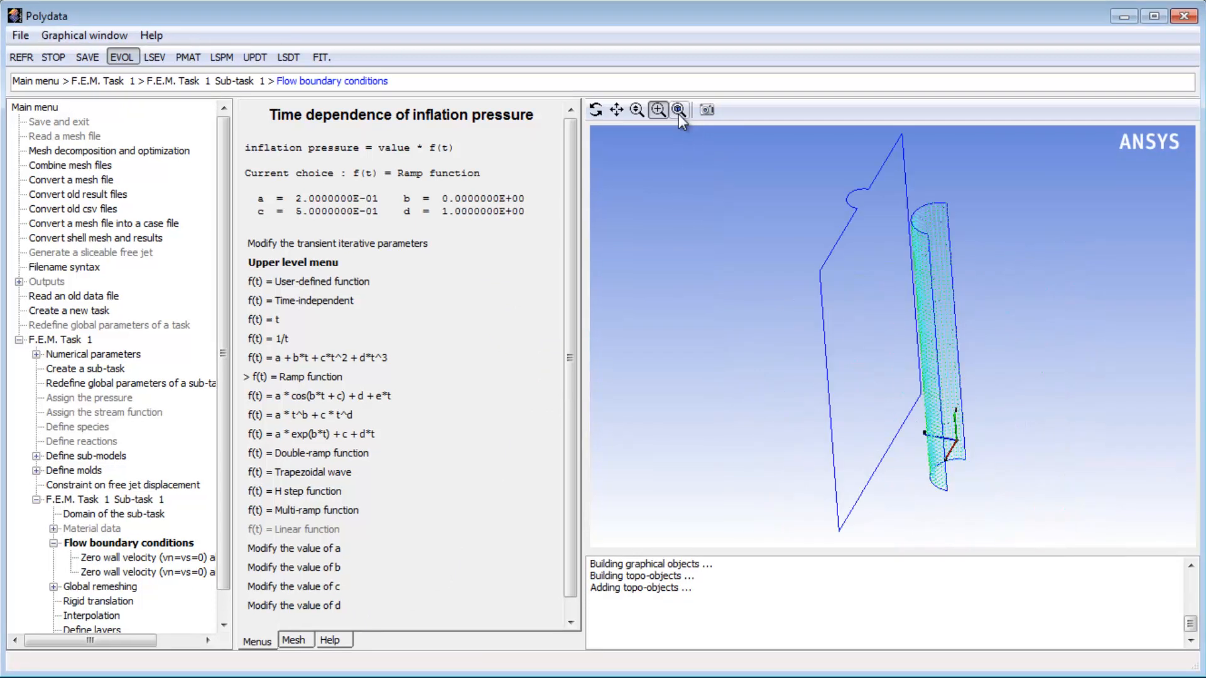
{"action": "left_click", "coordinate": [316, 264]}
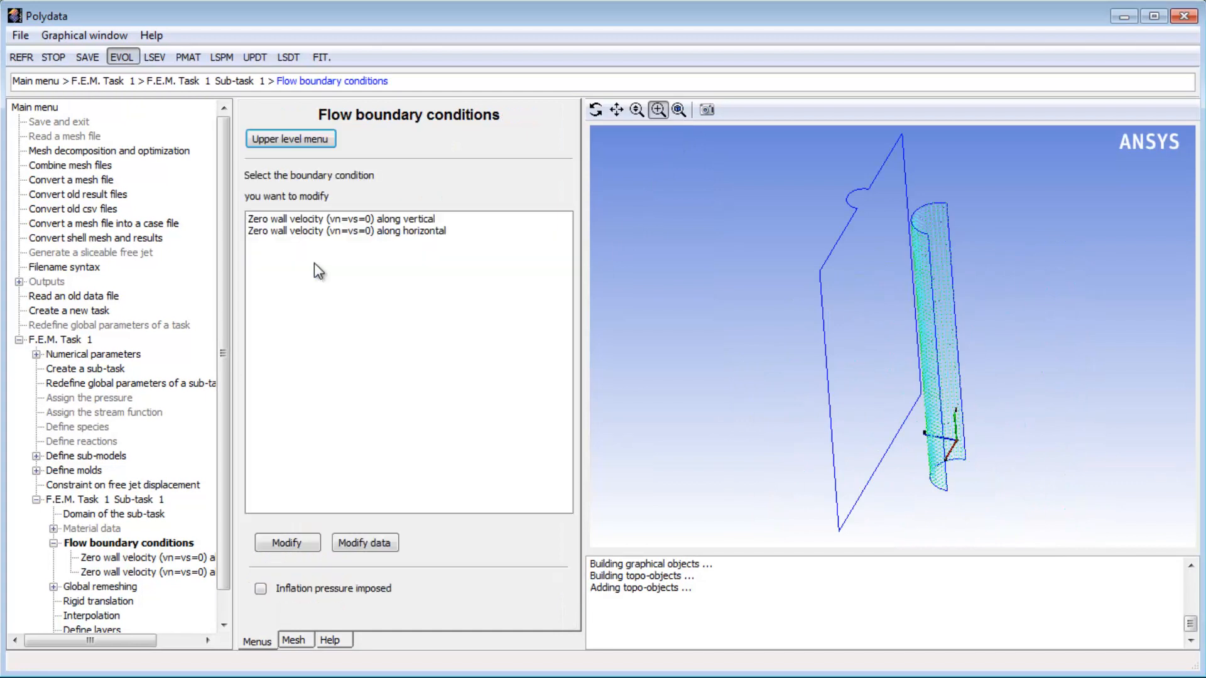
Step: Change the flow boundary condition along vertical to a plane of symmetry, keeping the normal direction along the Z axis
{"action": "left_click", "coordinate": [319, 220]}
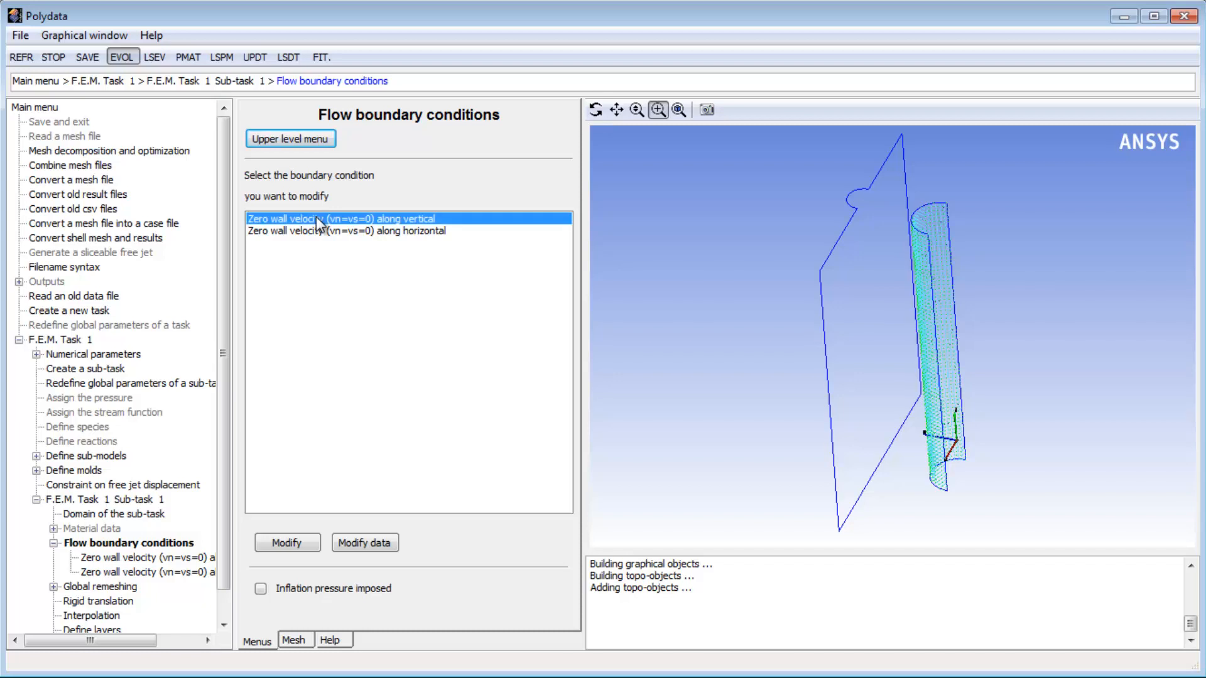
{"action": "left_click", "coordinate": [299, 543]}
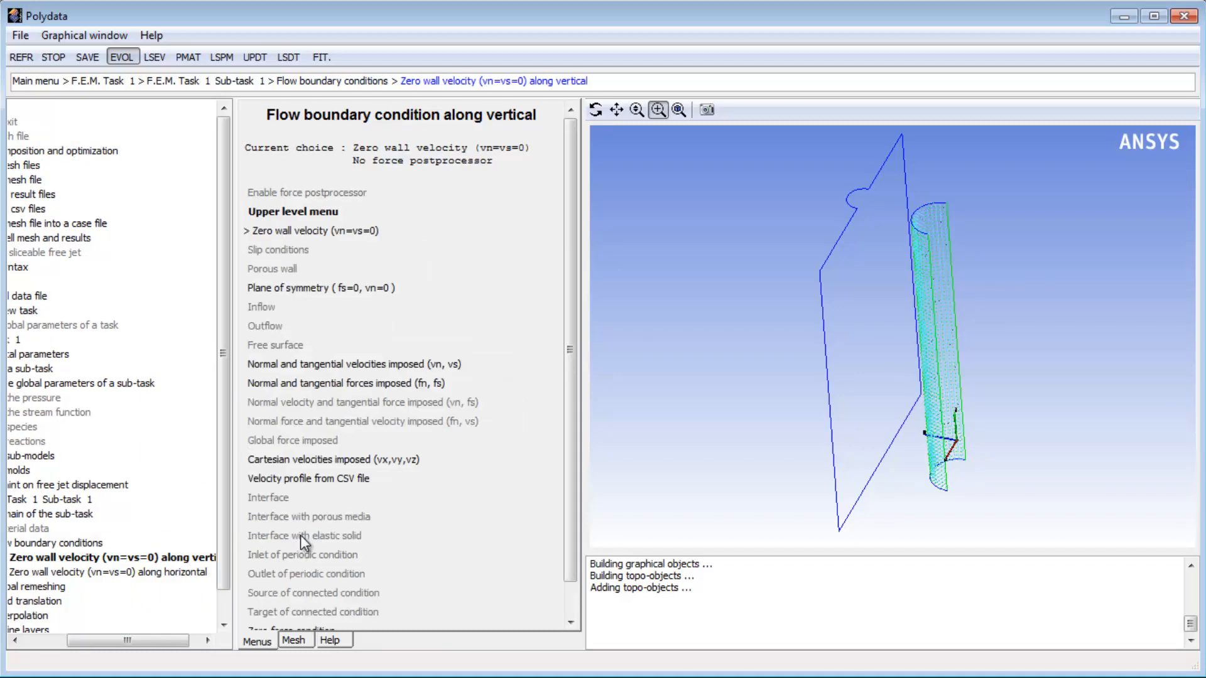
{"action": "left_click", "coordinate": [307, 290]}
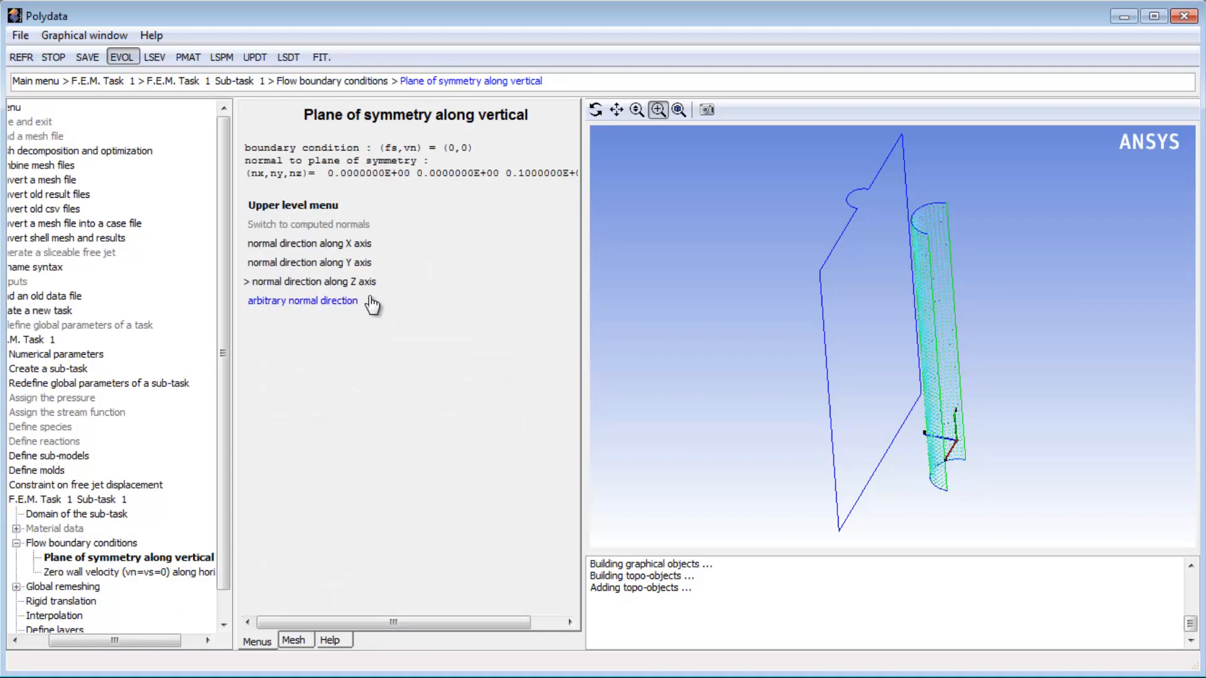
{"action": "left_click", "coordinate": [335, 206]}
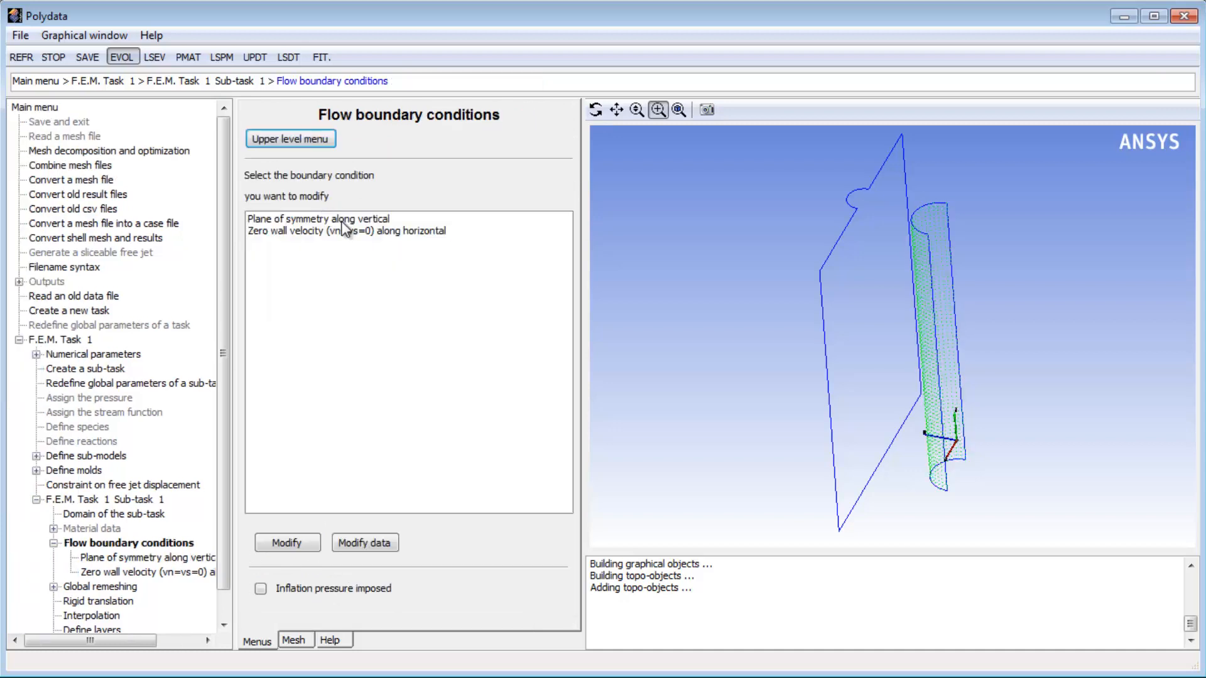
Step: Change the flow boundary condition along horizontal to a plane of symmetry with its normal direction along the Y axis
{"action": "left_click", "coordinate": [329, 232]}
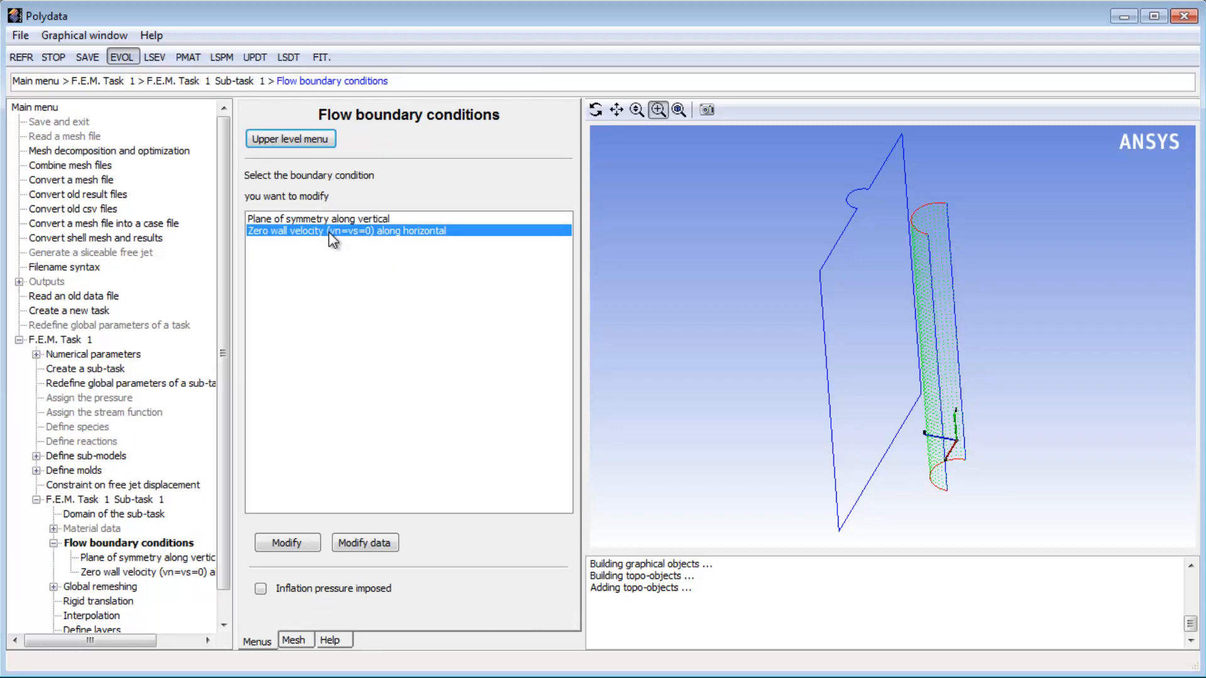
{"action": "left_click", "coordinate": [294, 543]}
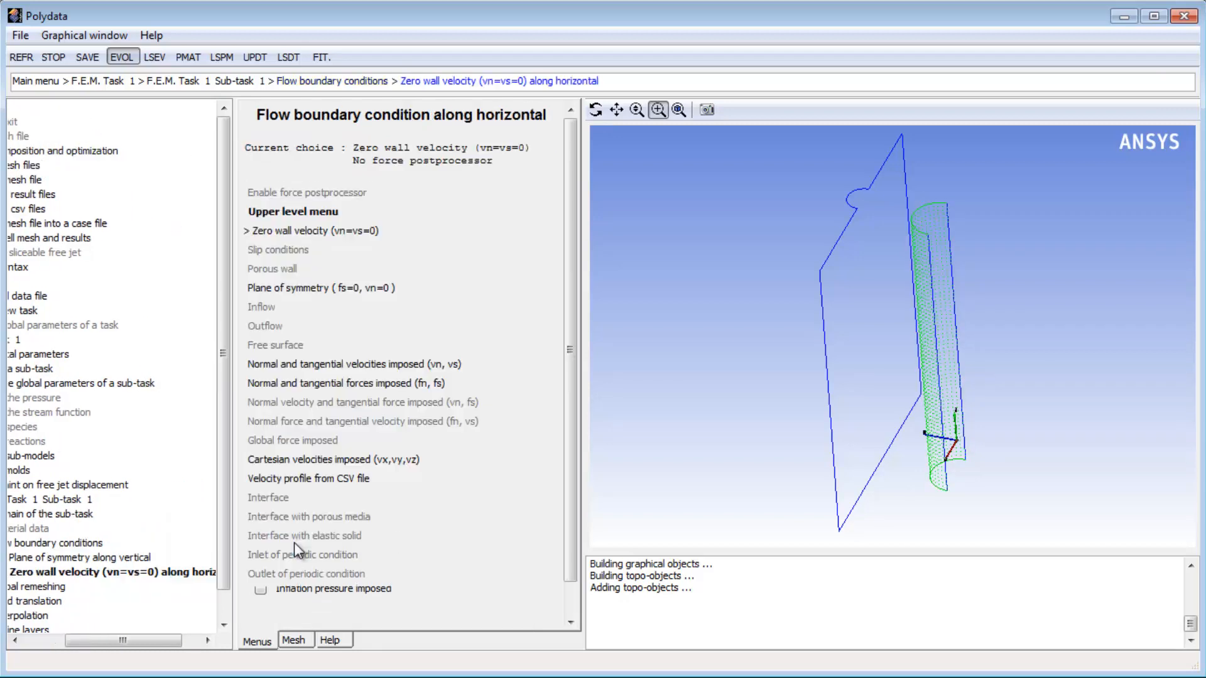
{"action": "left_click", "coordinate": [301, 289]}
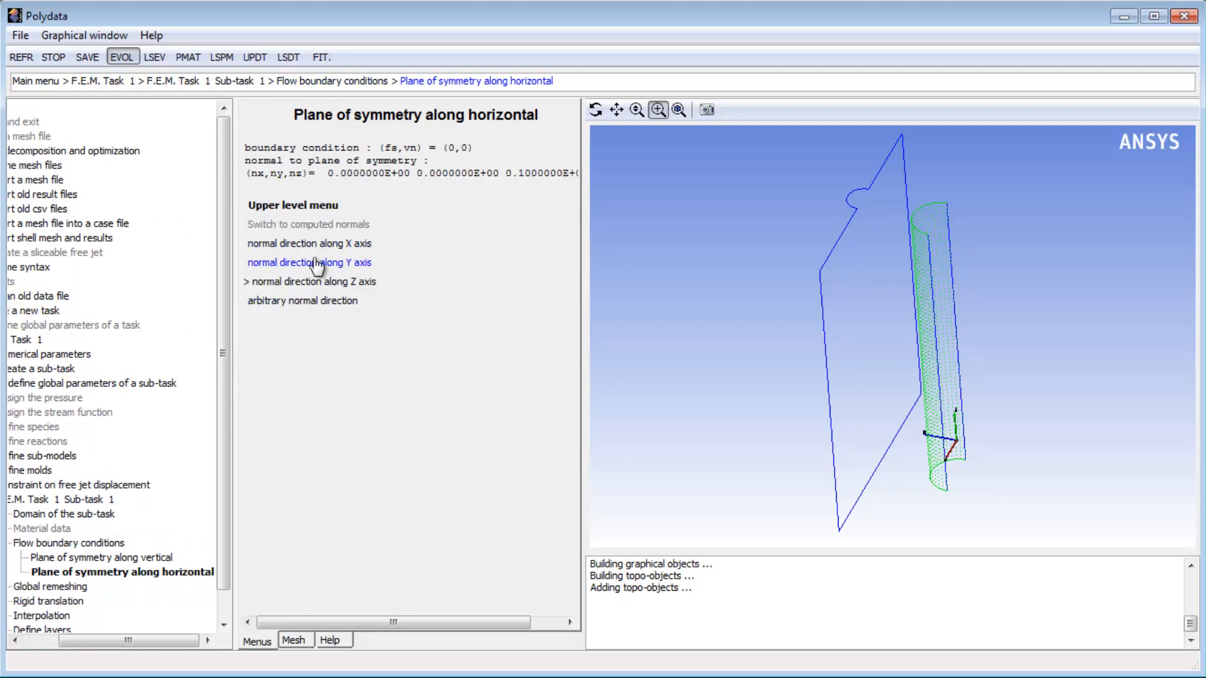
{"action": "left_click", "coordinate": [315, 264]}
{"action": "left_click", "coordinate": [318, 207]}
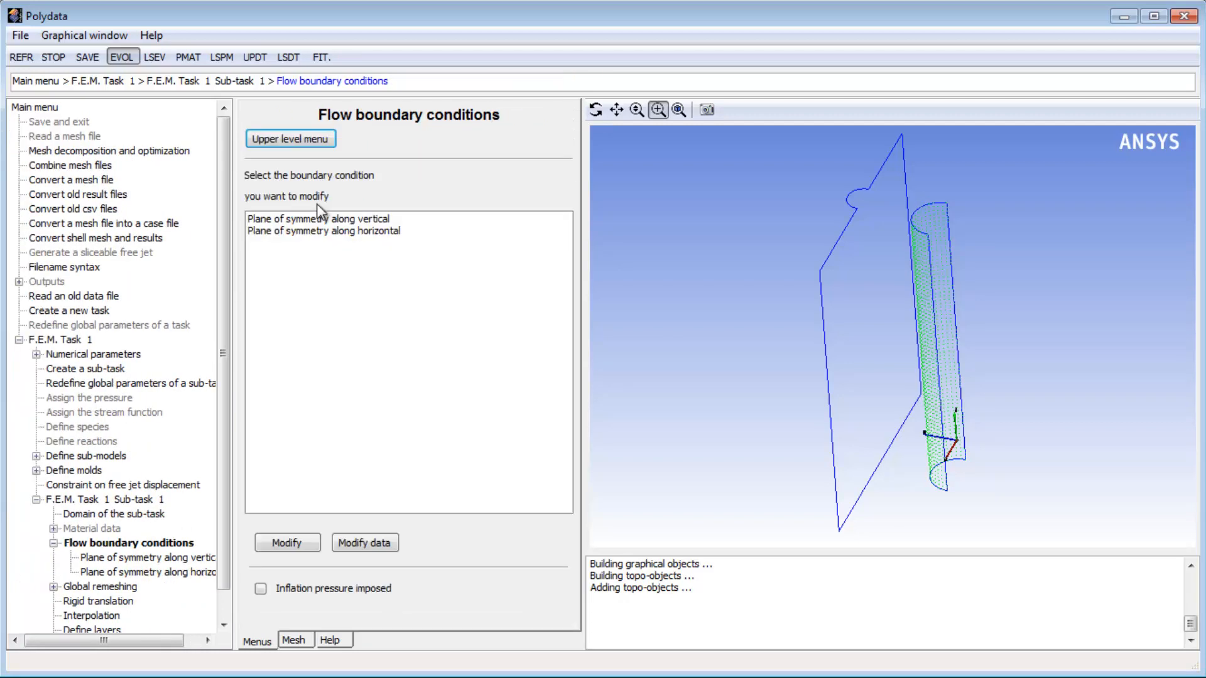
{"action": "left_click", "coordinate": [306, 139]}
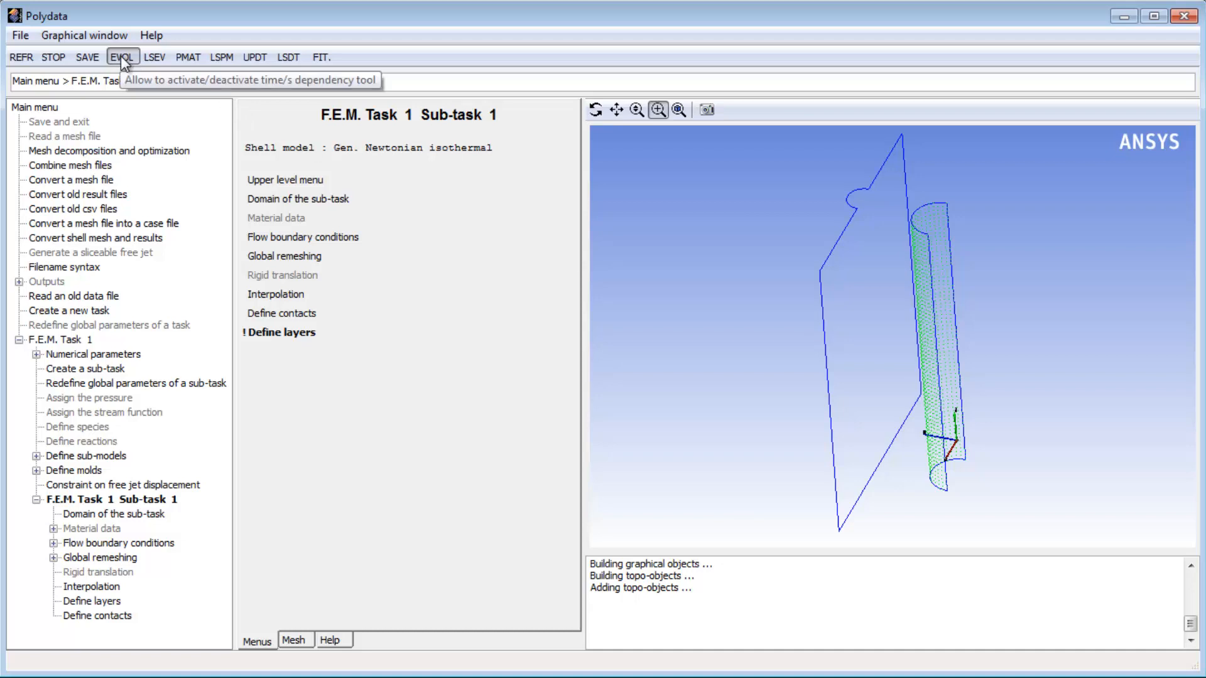
Step: Create a new contact problem for the sub-task with Mold 1: Contact along Mold as its contact wall
{"action": "left_click", "coordinate": [299, 314]}
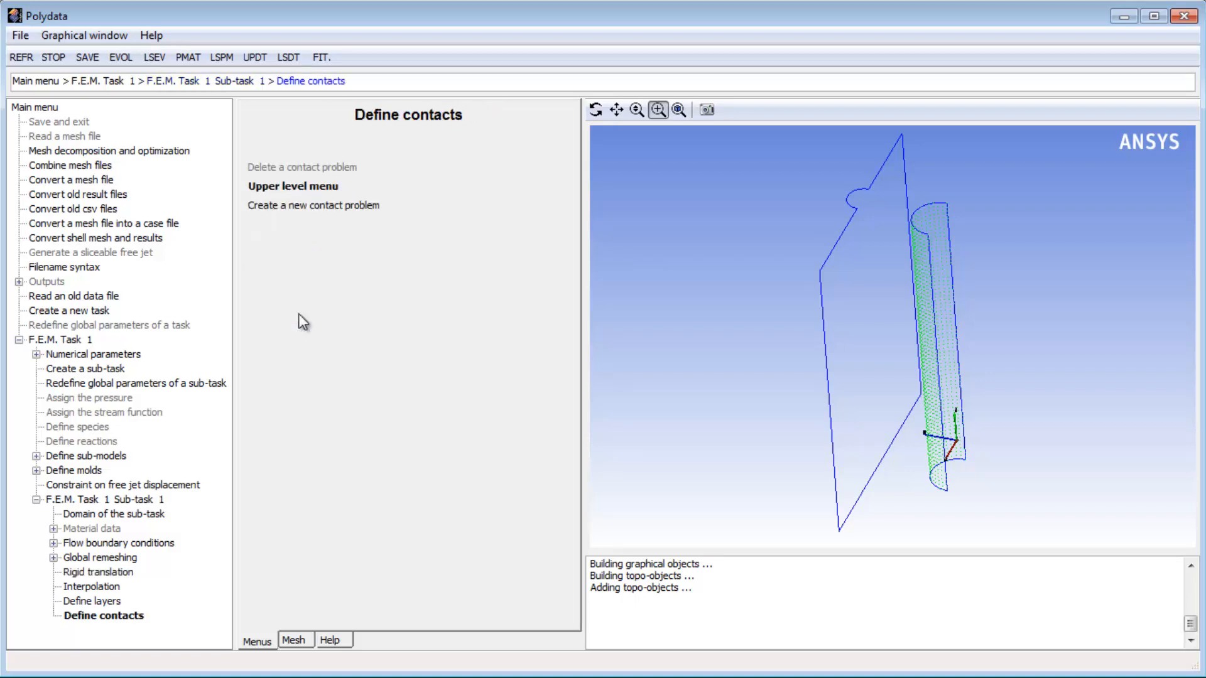
{"action": "left_click", "coordinate": [320, 207]}
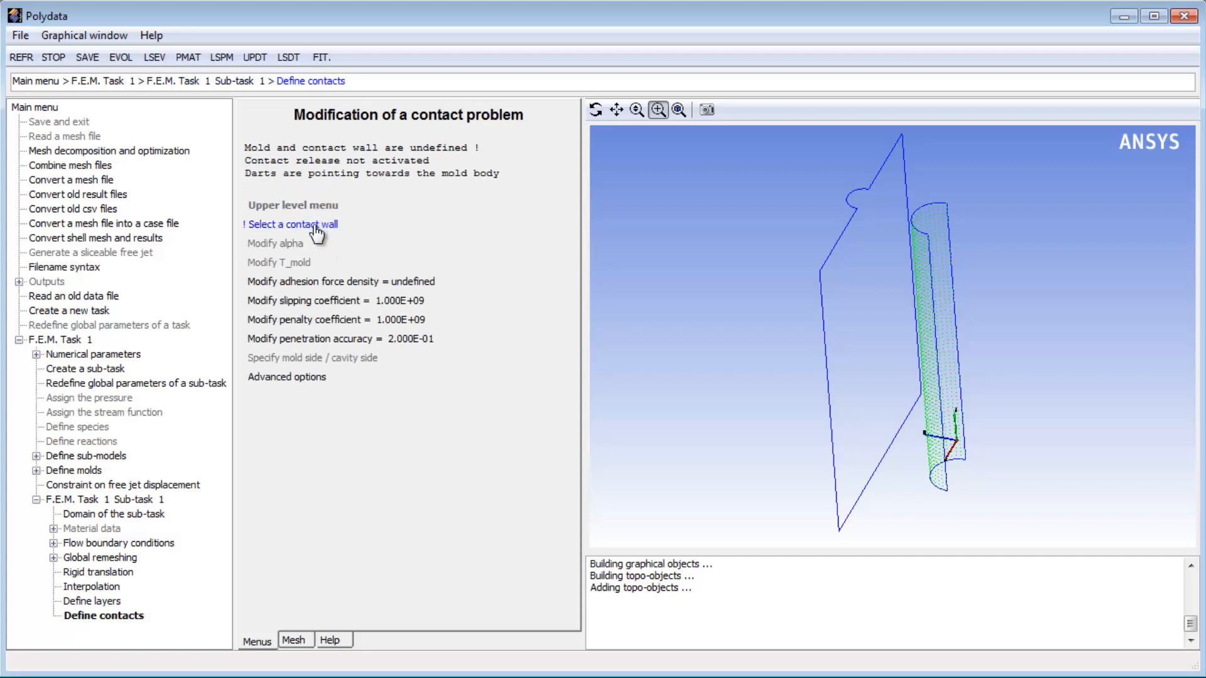
{"action": "left_click", "coordinate": [313, 225]}
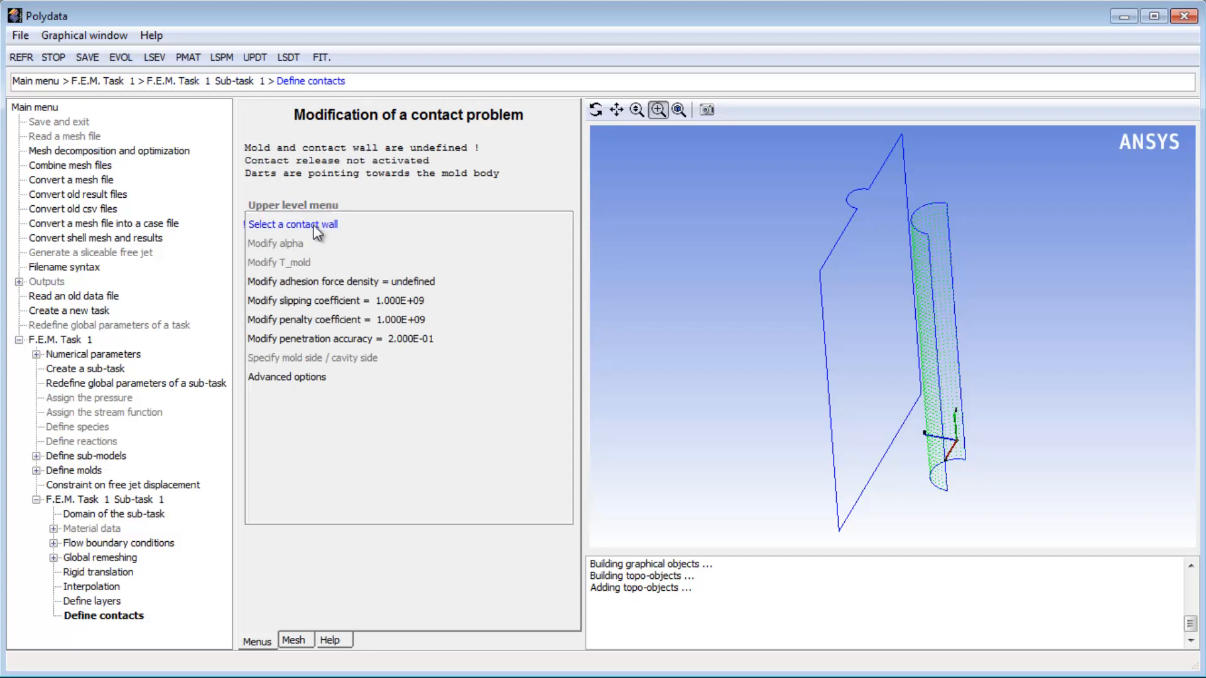
{"action": "left_click", "coordinate": [314, 220]}
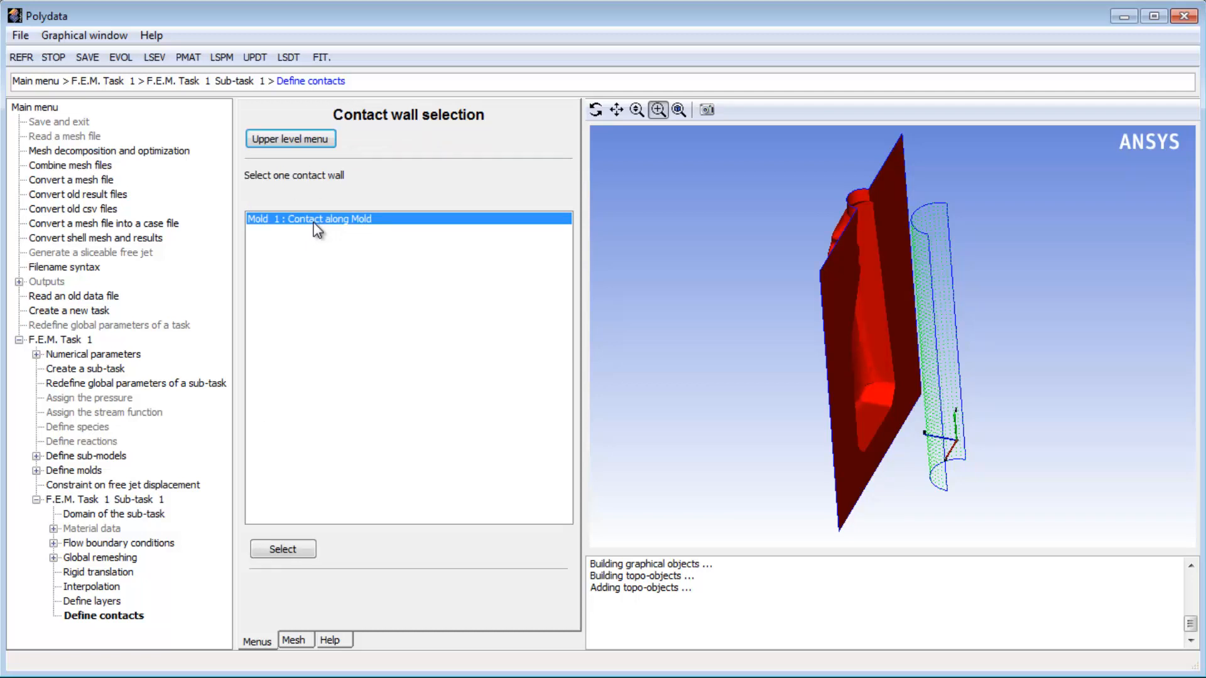
{"action": "left_click", "coordinate": [283, 550]}
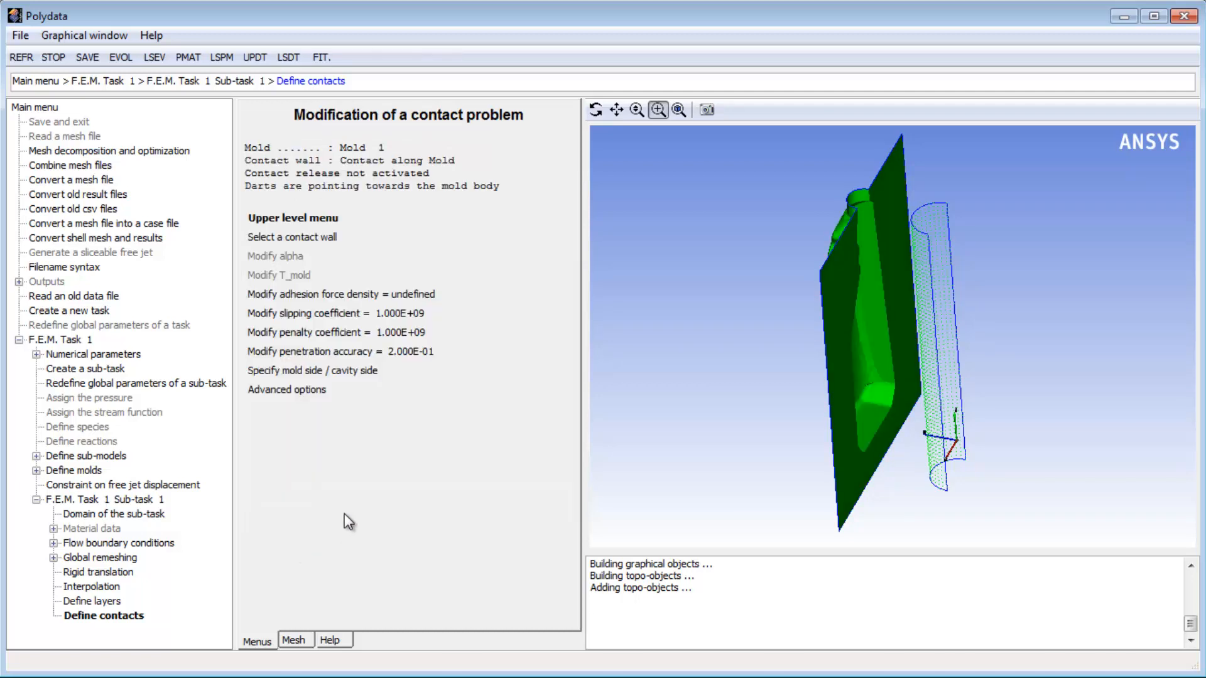
Step: Keep the contact problem's penetration accuracy at 0.2 and specify that the darts do not point towards the mold body
{"action": "left_click", "coordinate": [360, 353]}
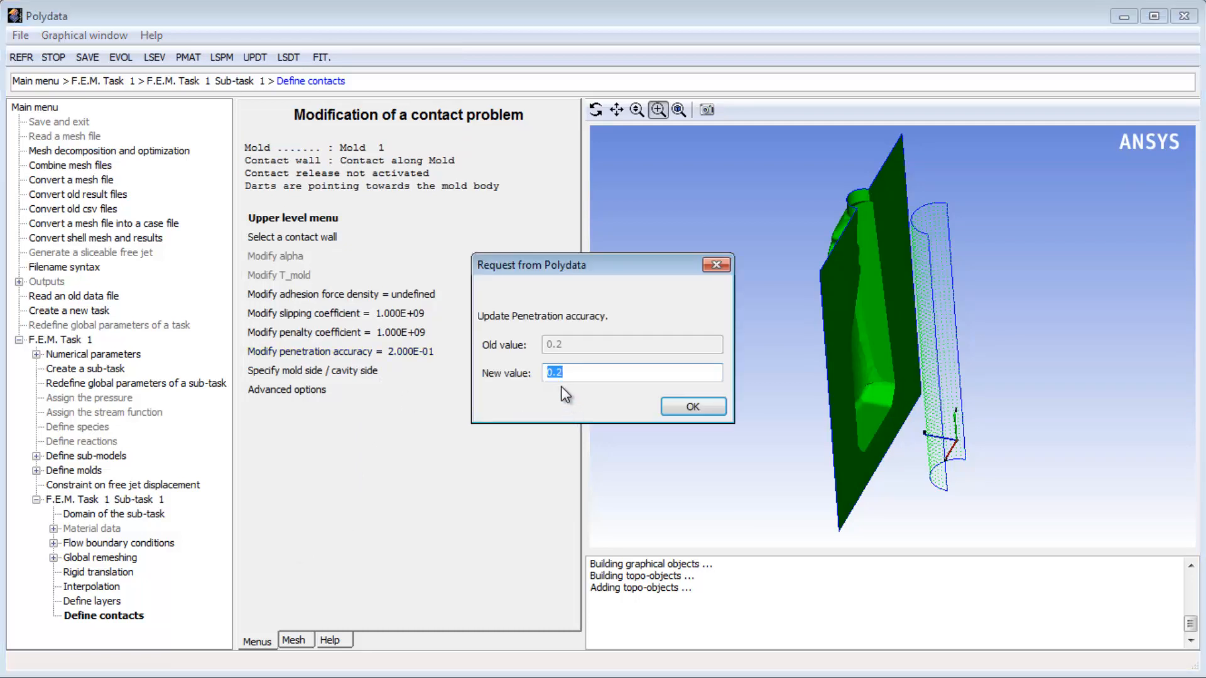
{"action": "left_click", "coordinate": [691, 409]}
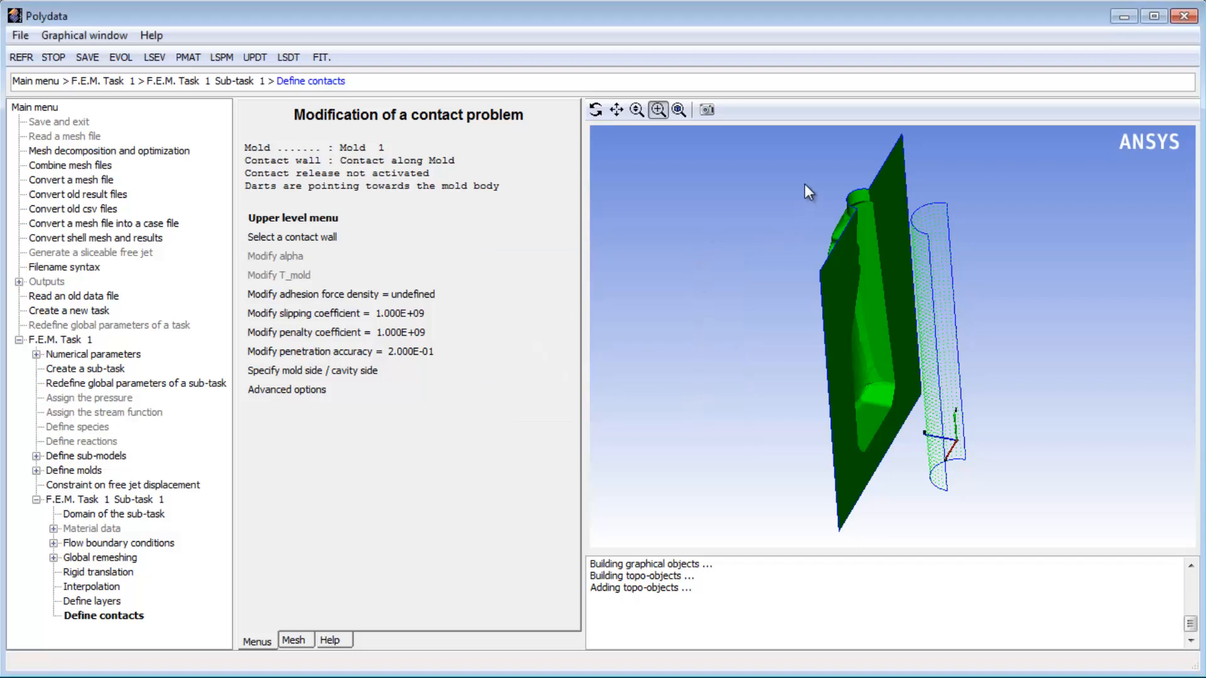
{"action": "left_click_drag", "start_coordinate": [829, 180], "coordinate": [895, 228]}
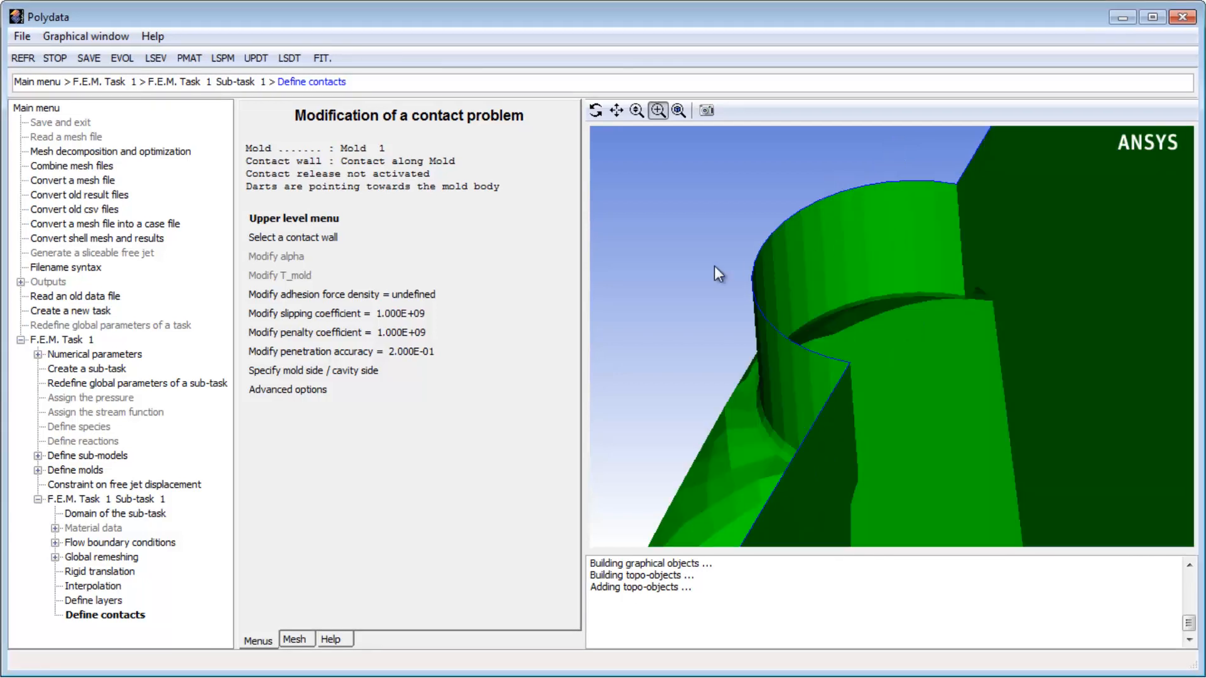
{"action": "left_click", "coordinate": [358, 376]}
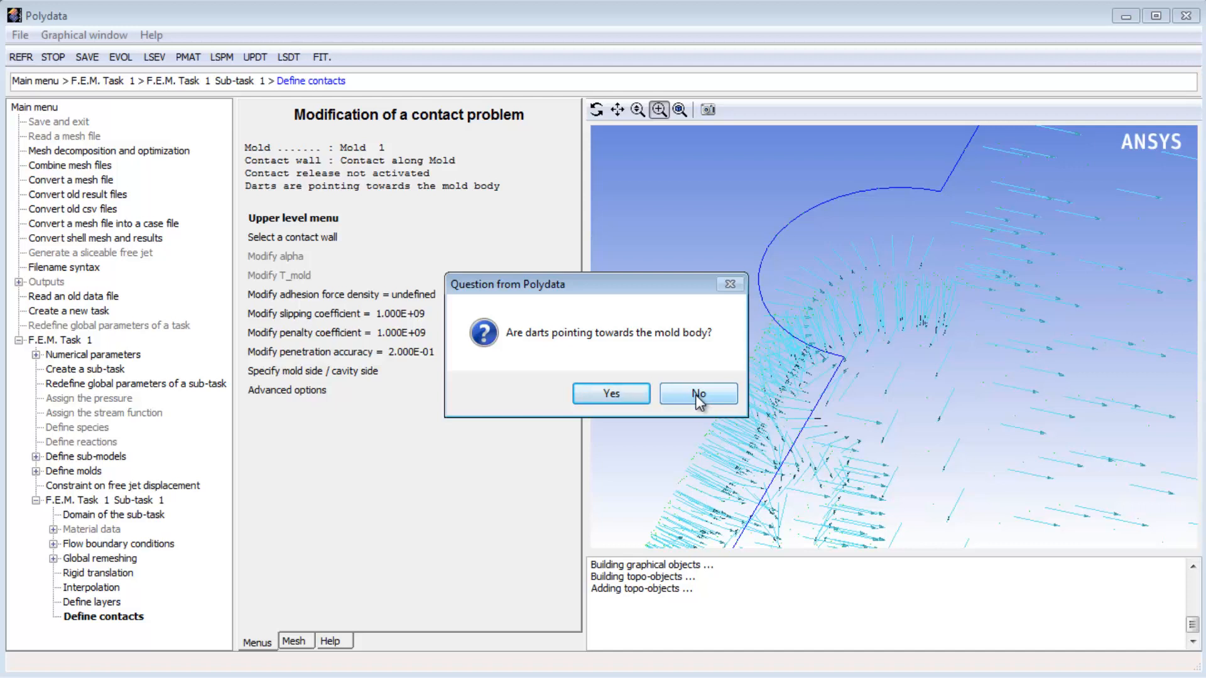
{"action": "left_click", "coordinate": [699, 400]}
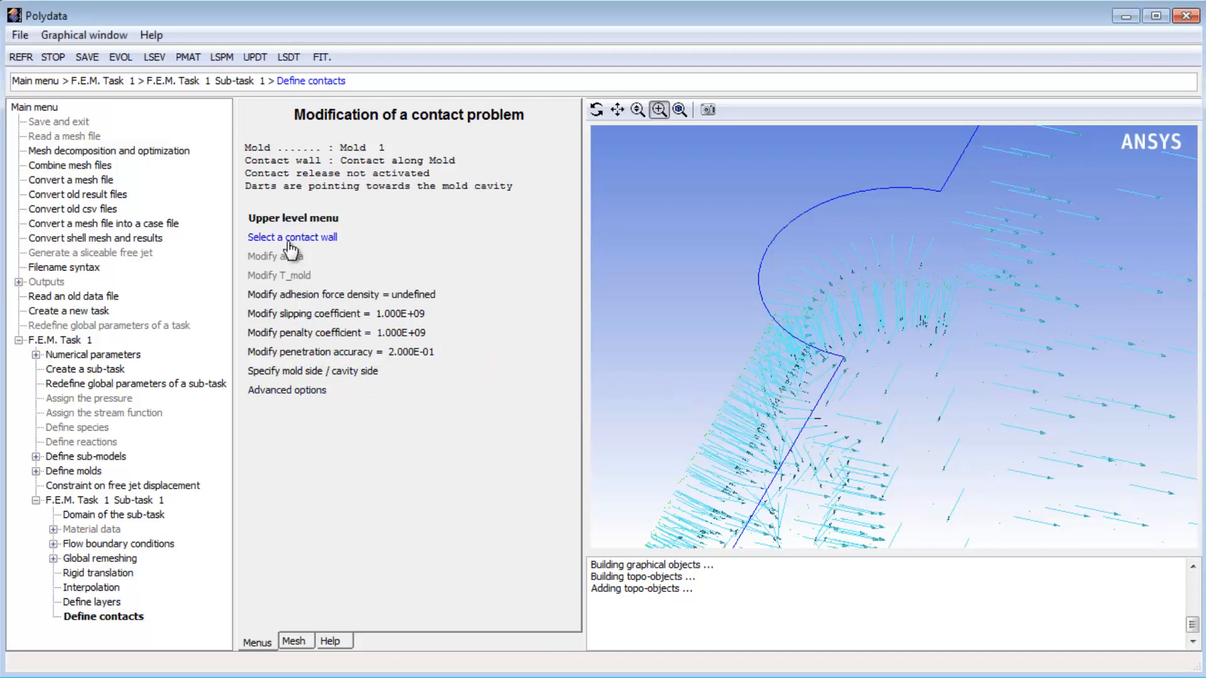
{"action": "left_click", "coordinate": [287, 219]}
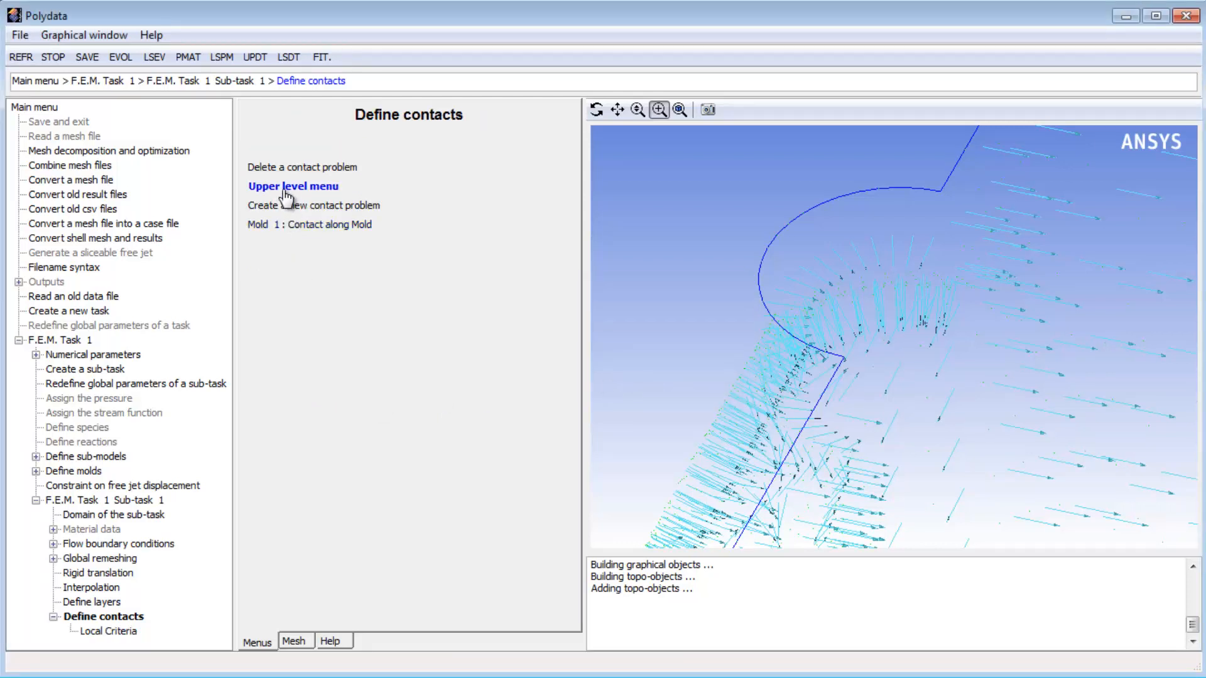
{"action": "left_click", "coordinate": [287, 188]}
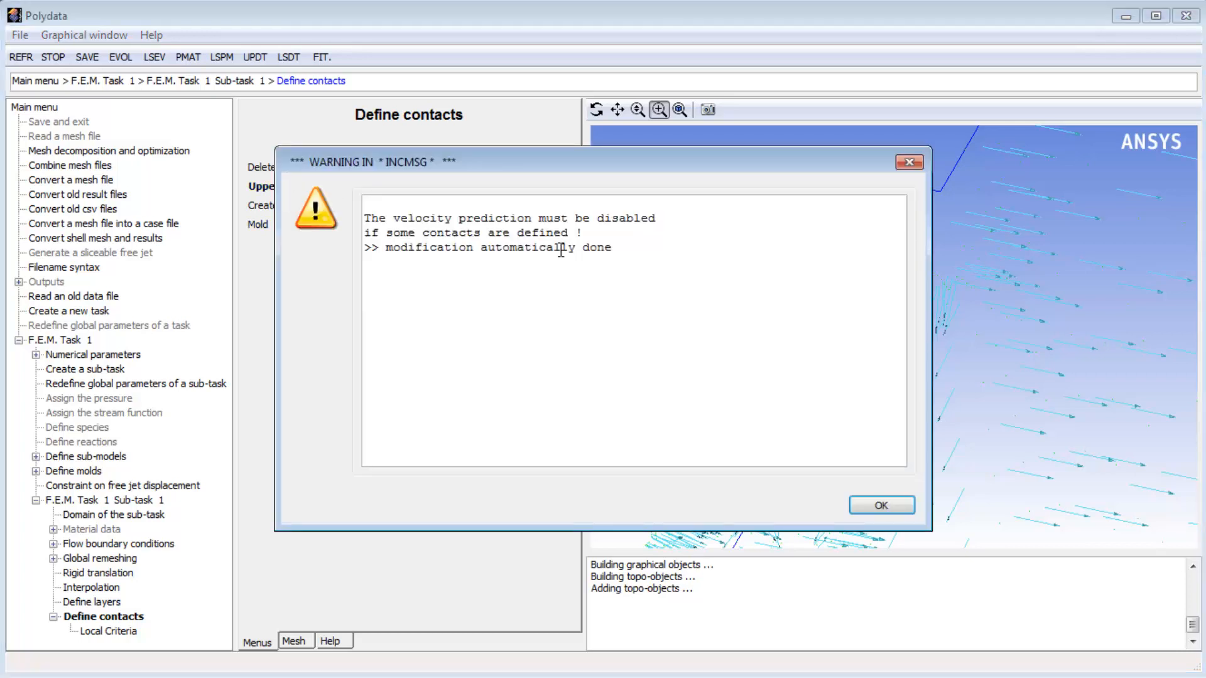
{"action": "left_click", "coordinate": [882, 506]}
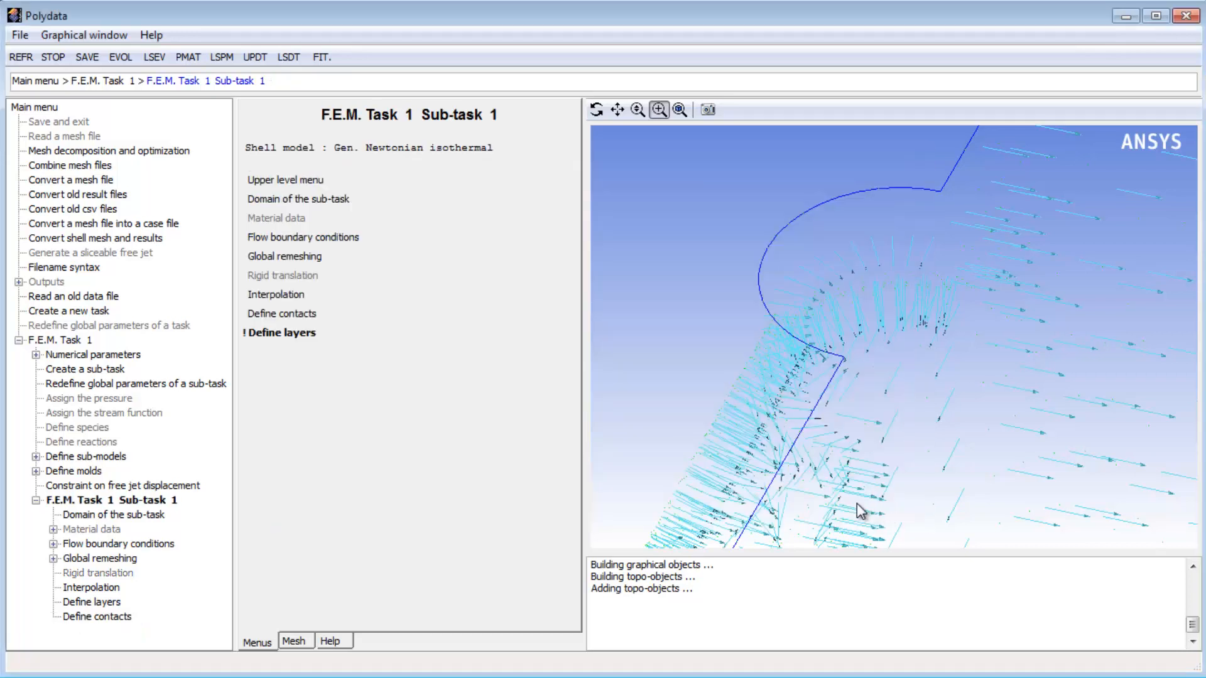
Step: Create a new layer for the sub-task, keeping the default name "new layer"
{"action": "left_click", "coordinate": [293, 339]}
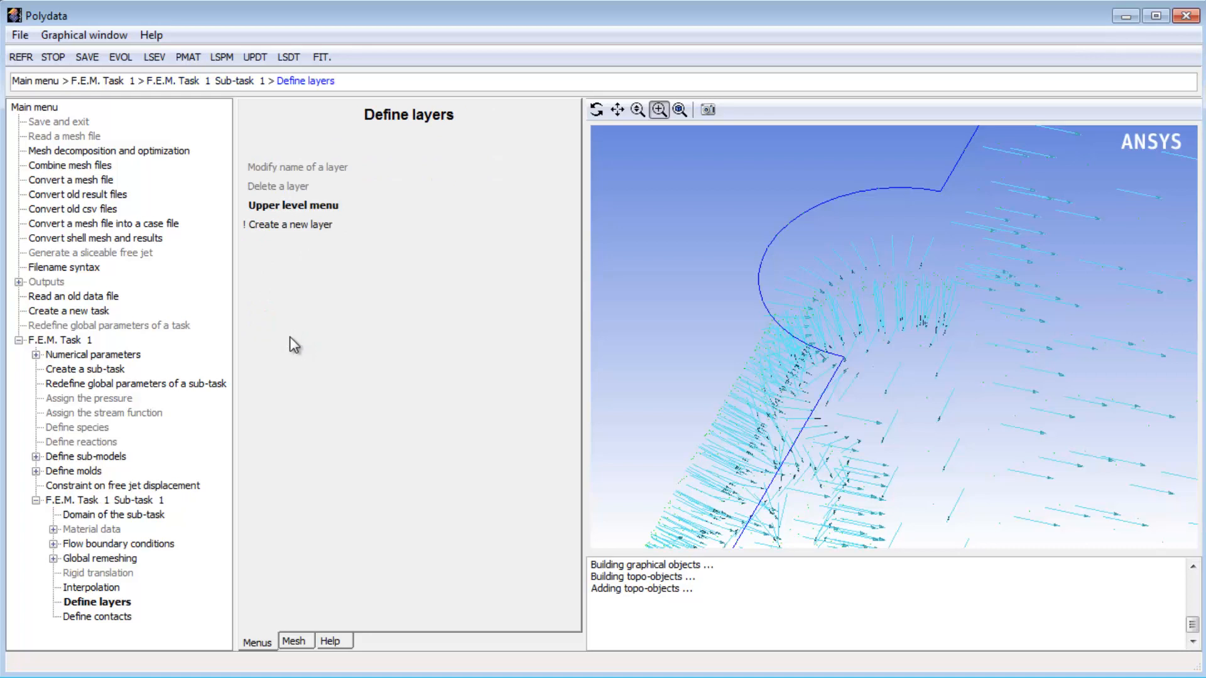
{"action": "left_click", "coordinate": [290, 226]}
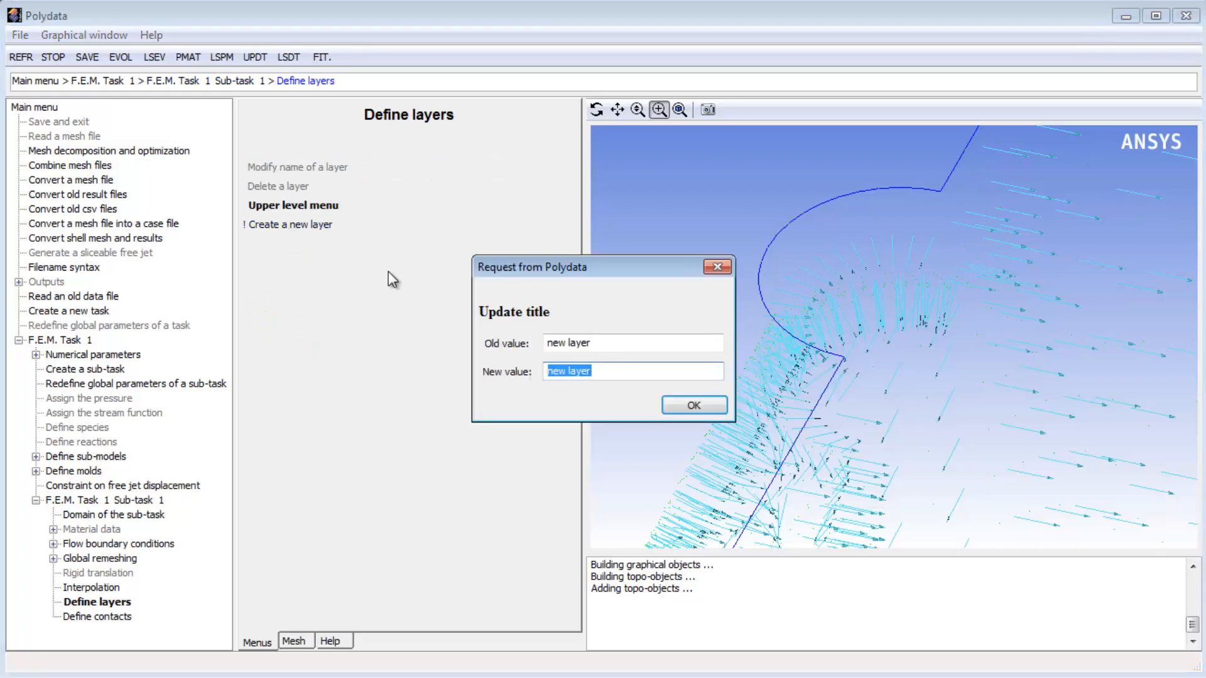
{"action": "left_click", "coordinate": [694, 407]}
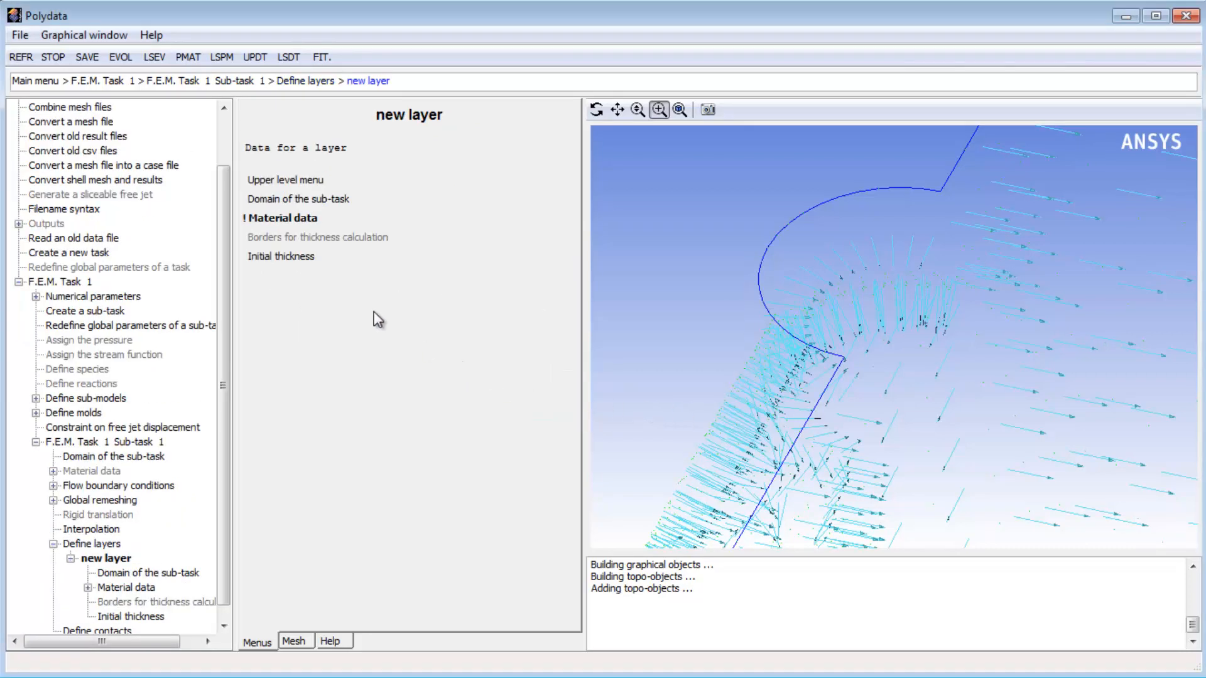
Step: Give the new layer's material a constant viscosity with fac = 30000
{"action": "left_click", "coordinate": [296, 221]}
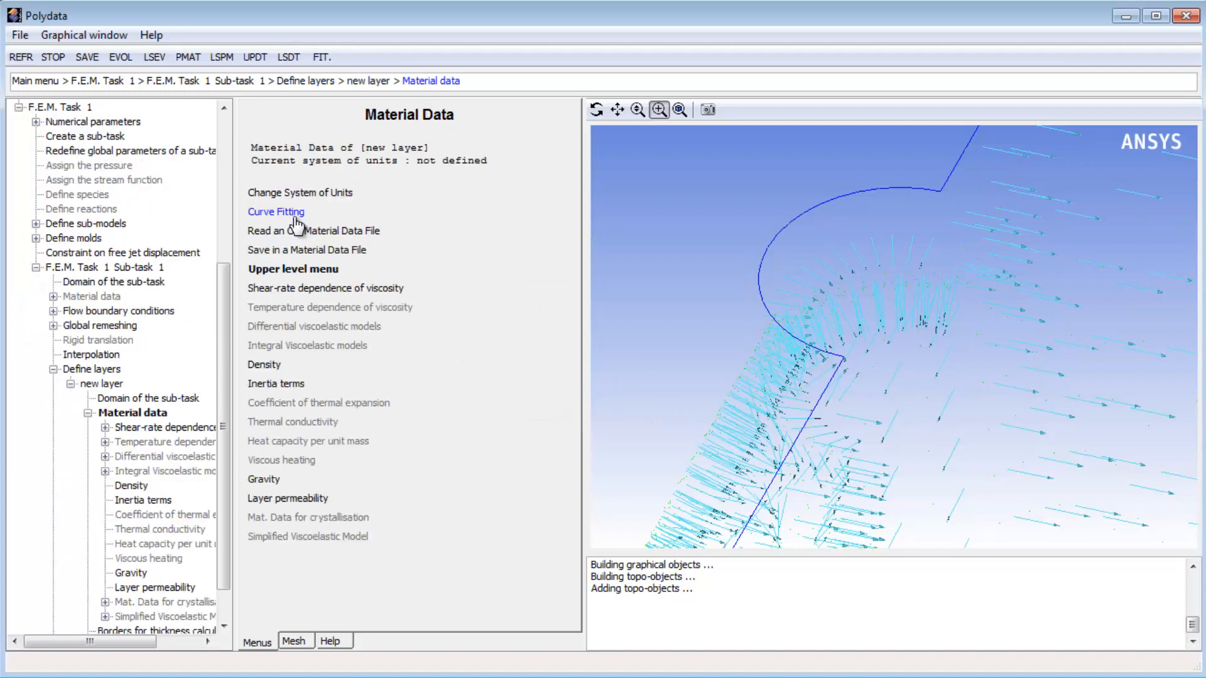
{"action": "left_click", "coordinate": [311, 290]}
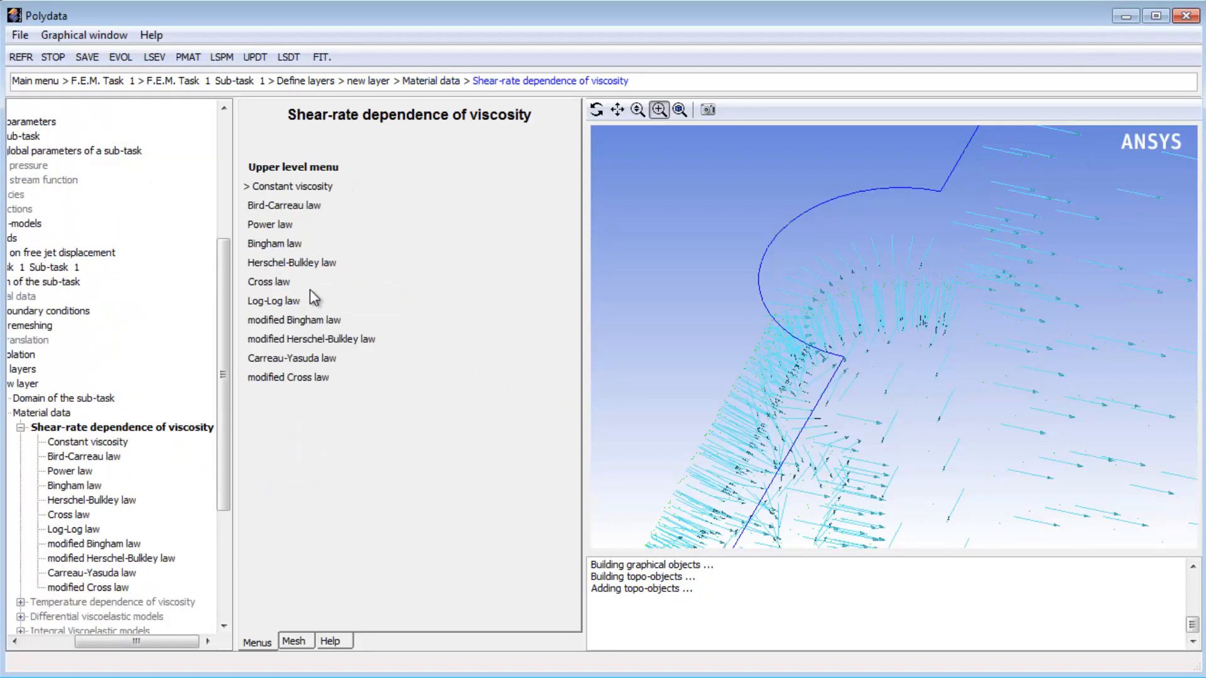
{"action": "left_click", "coordinate": [305, 192]}
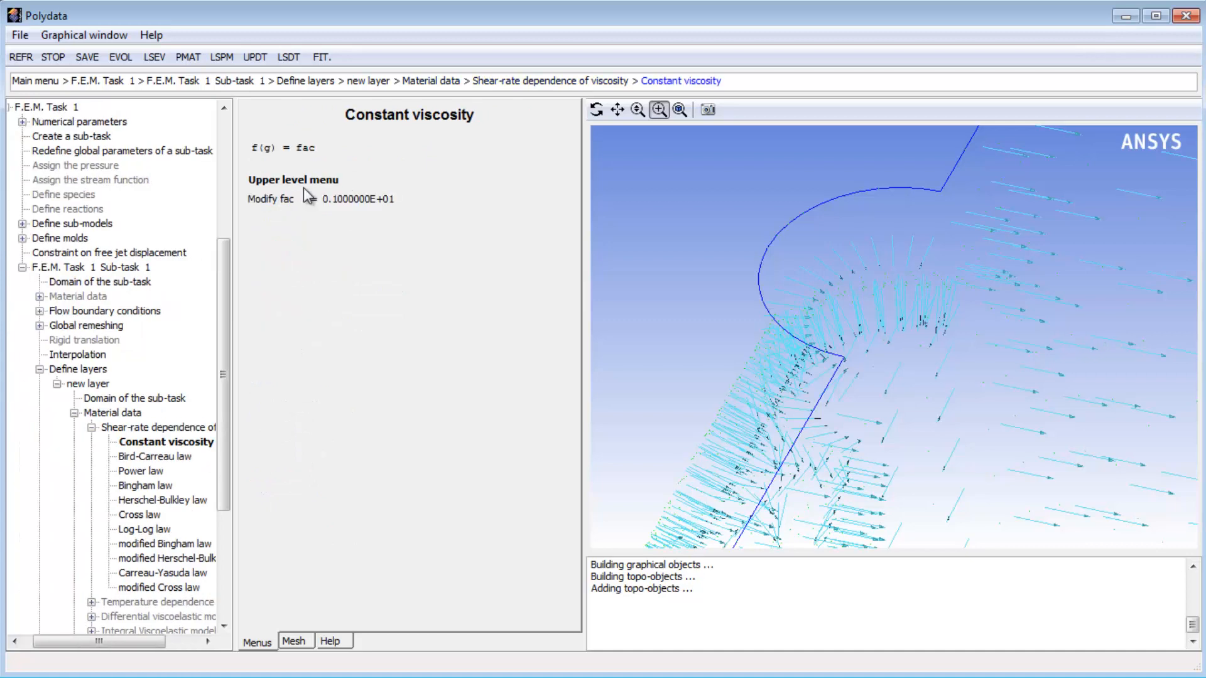
{"action": "left_click", "coordinate": [325, 202]}
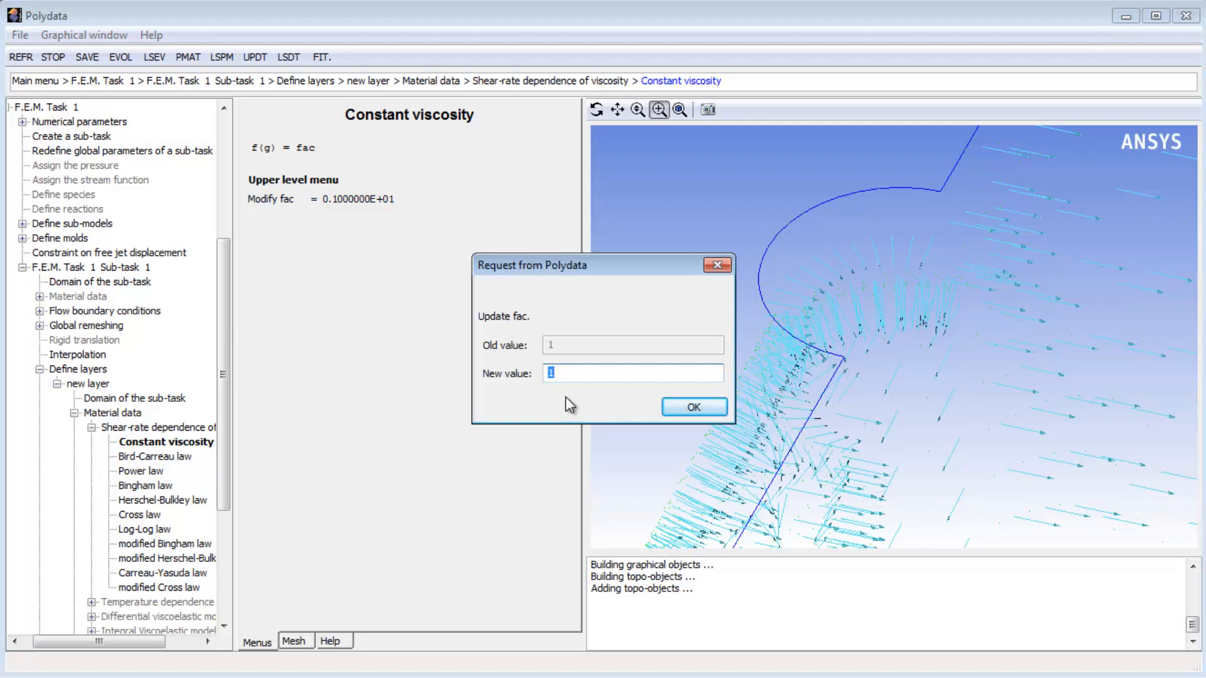
{"action": "type", "text": "30000"}
{"action": "left_click", "coordinate": [689, 409]}
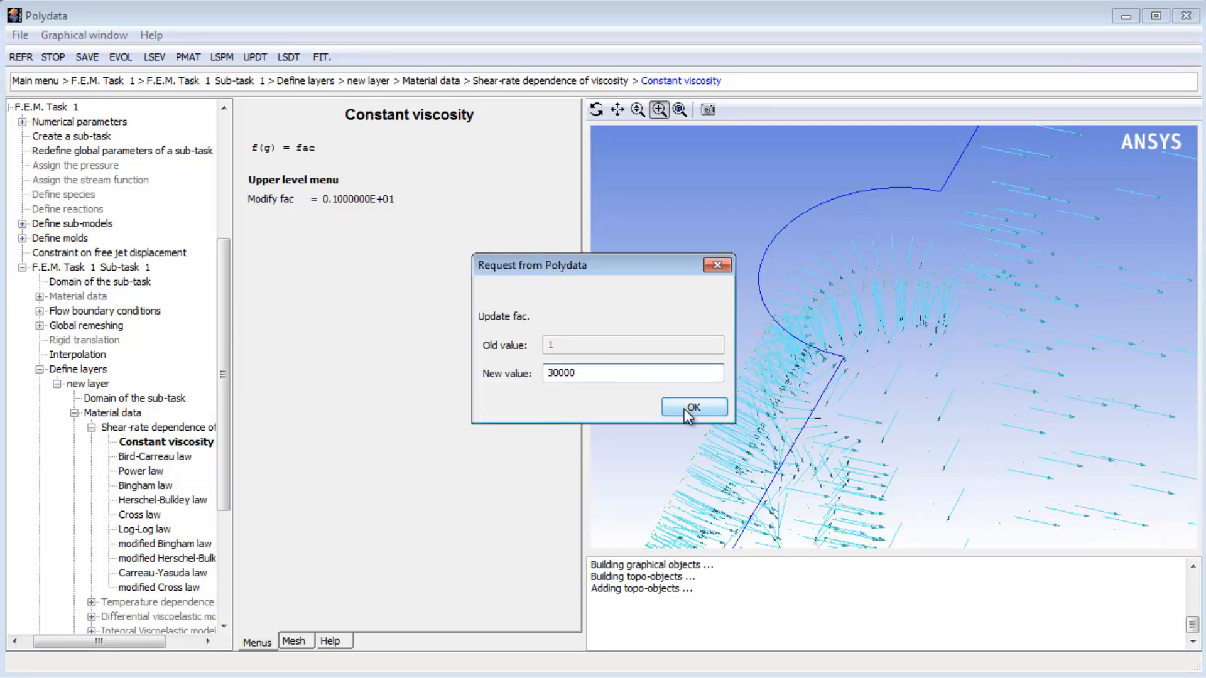
{"action": "left_click", "coordinate": [322, 181]}
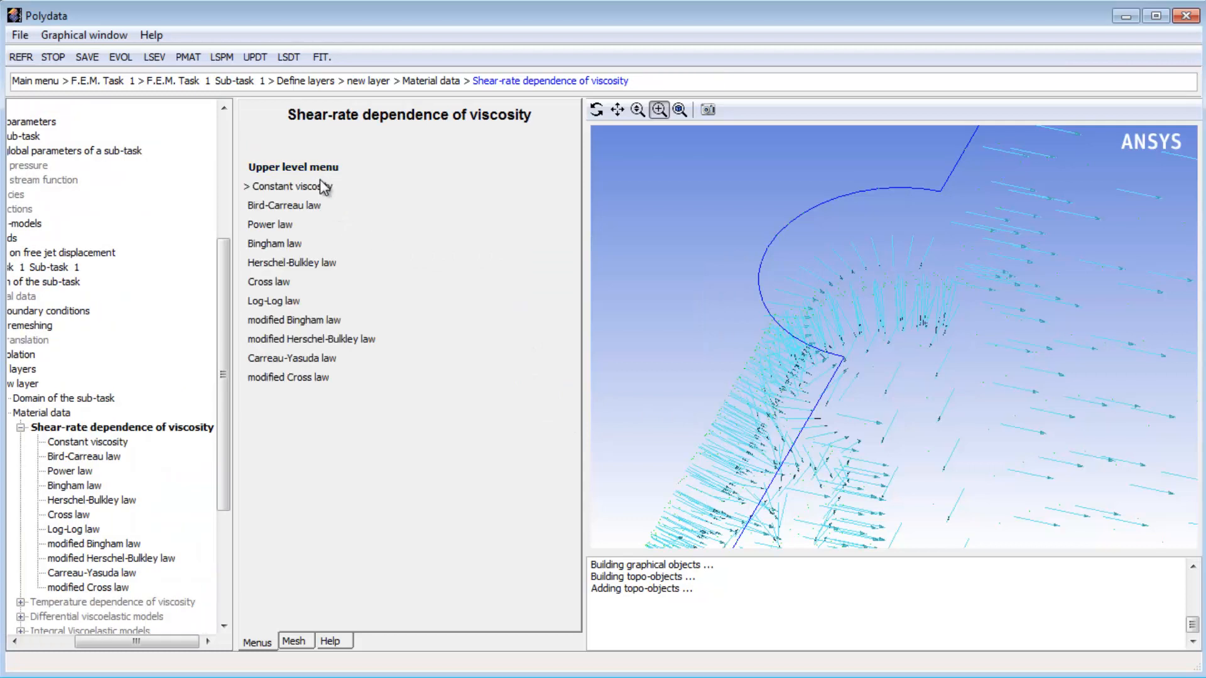
{"action": "left_click", "coordinate": [303, 173]}
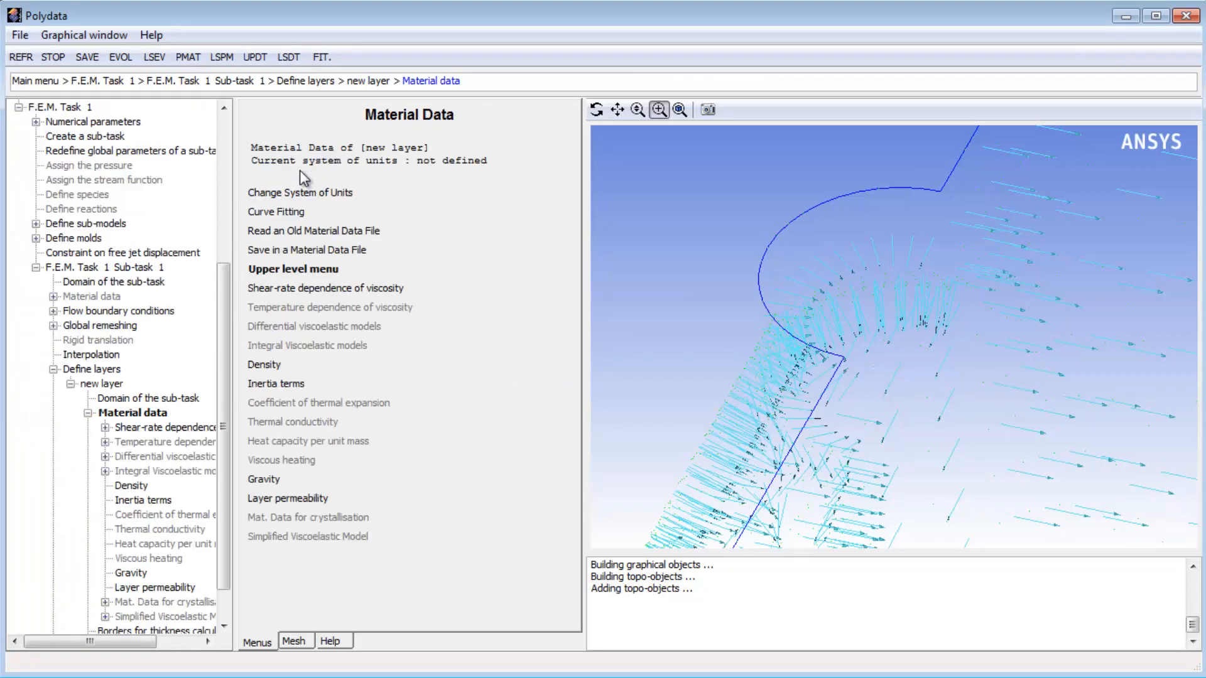
Step: Set the density of the layer's material to 0.001
{"action": "left_click", "coordinate": [275, 365]}
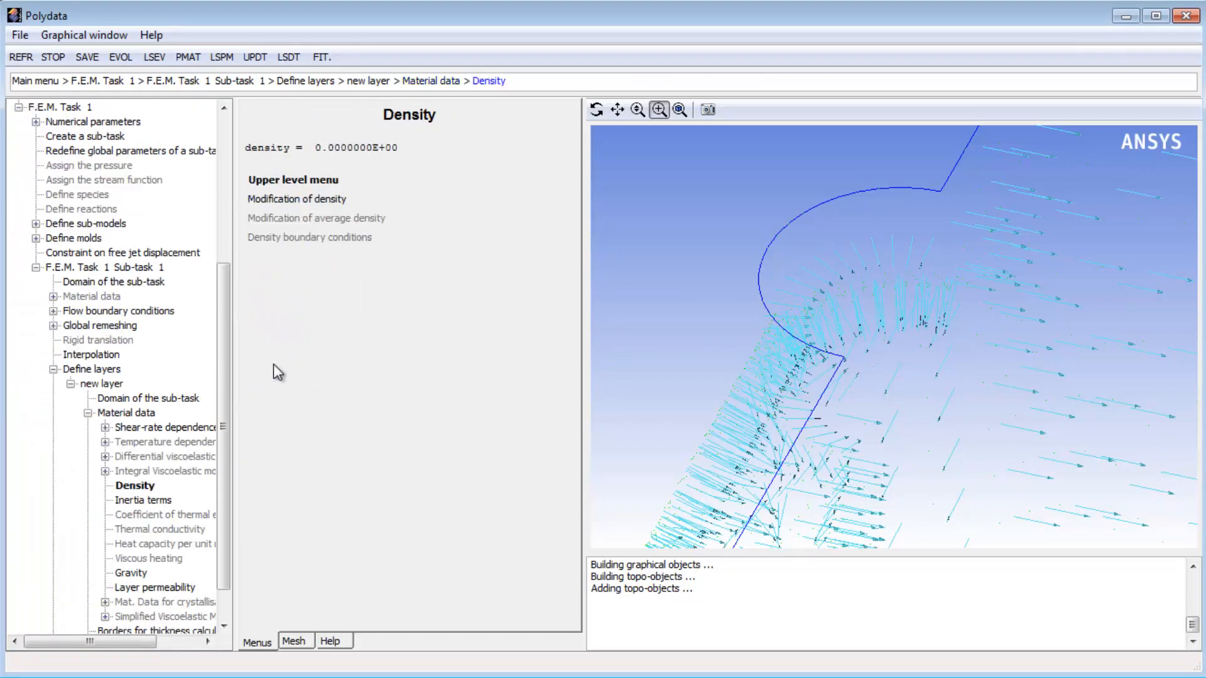
{"action": "left_click", "coordinate": [324, 201]}
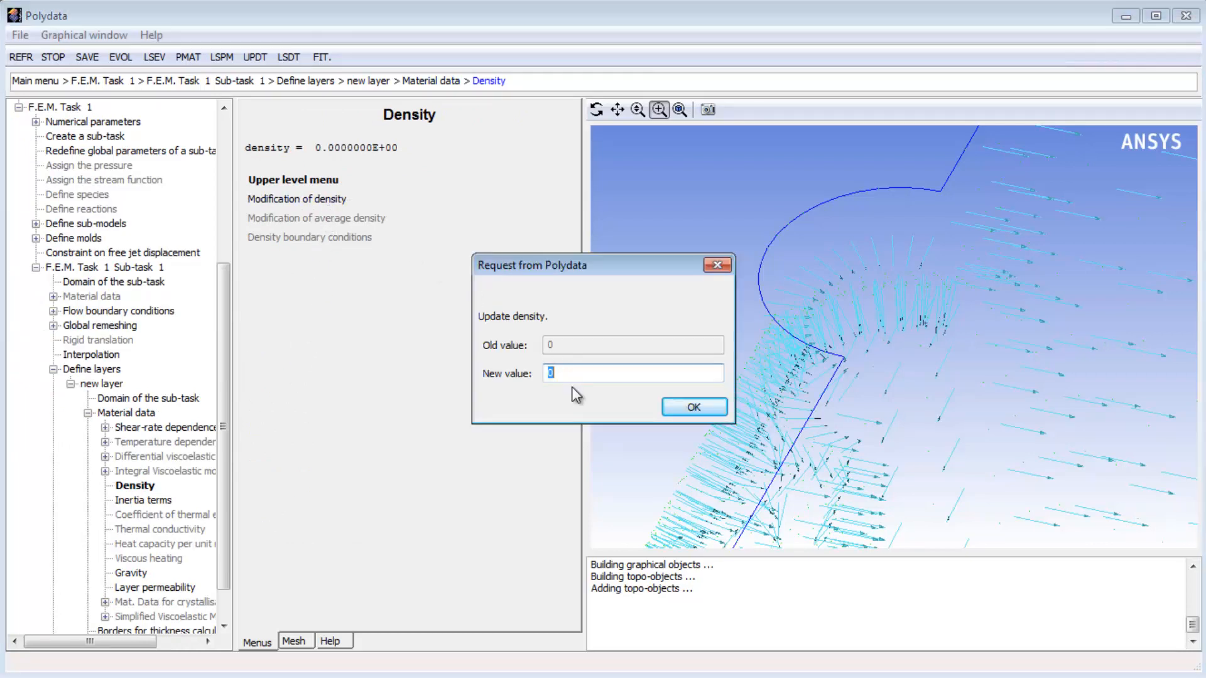
{"action": "type", "text": "0.001"}
{"action": "left_click", "coordinate": [692, 411]}
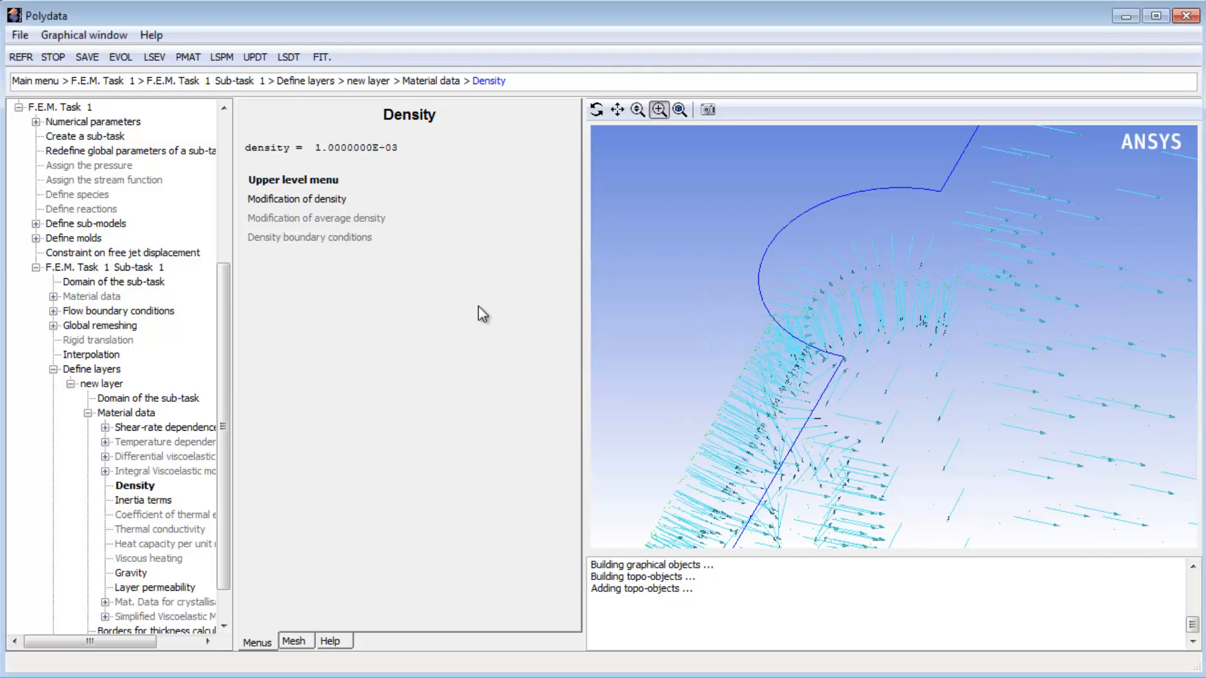
{"action": "left_click", "coordinate": [306, 182]}
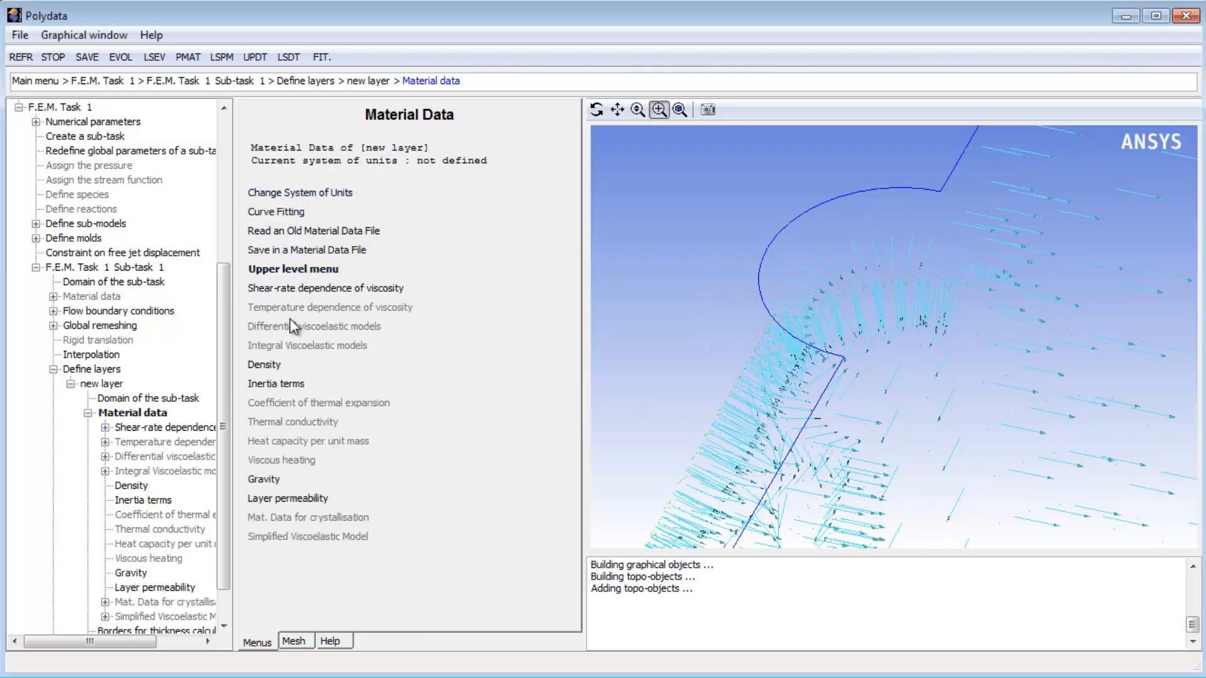
Step: Take inertia into account in the momentum equations for the layer's material
{"action": "left_click", "coordinate": [277, 384]}
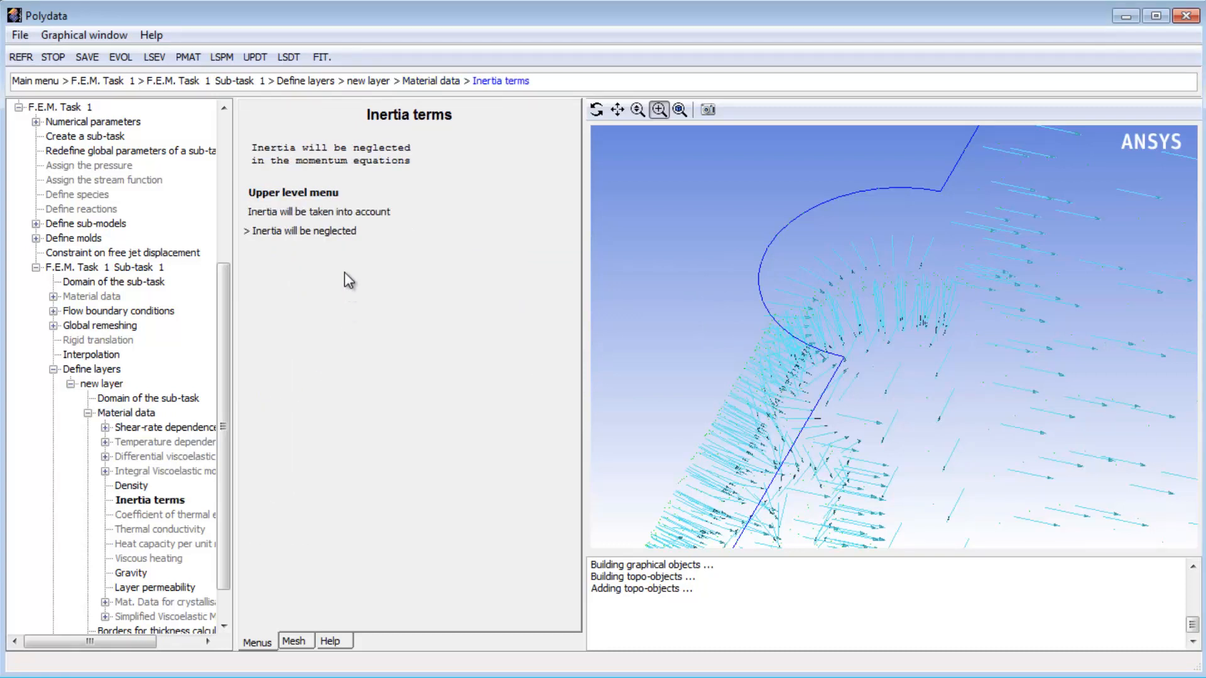
{"action": "left_click", "coordinate": [340, 214]}
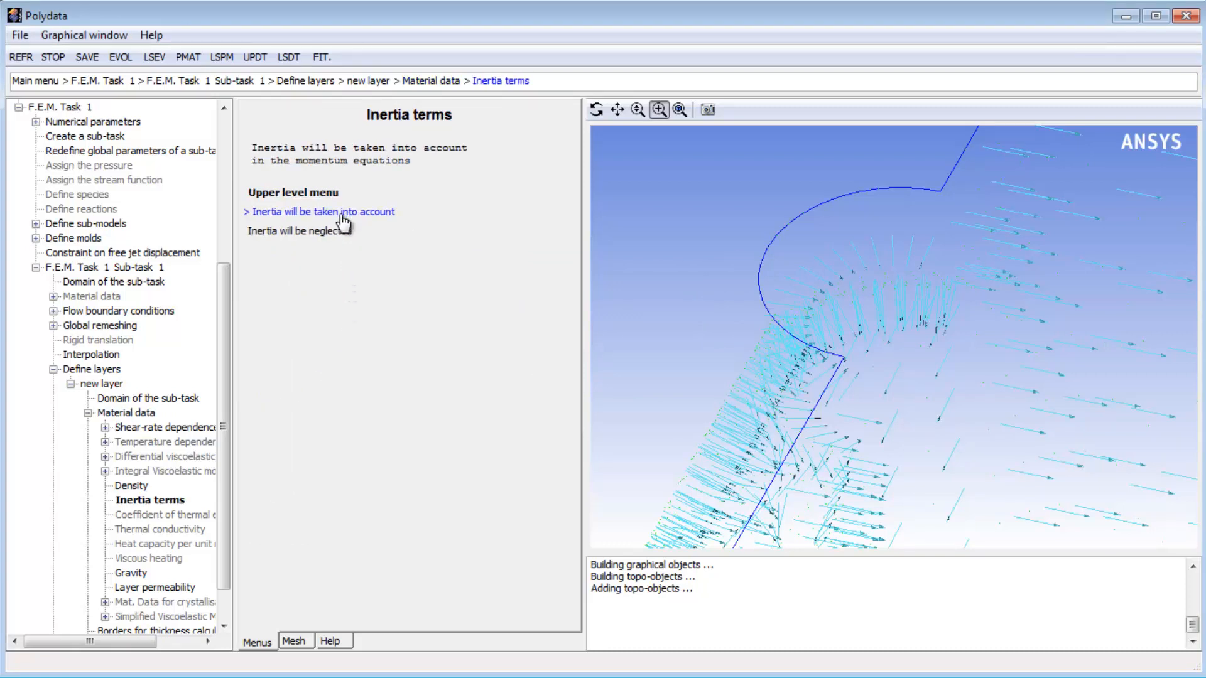
{"action": "left_click", "coordinate": [309, 194]}
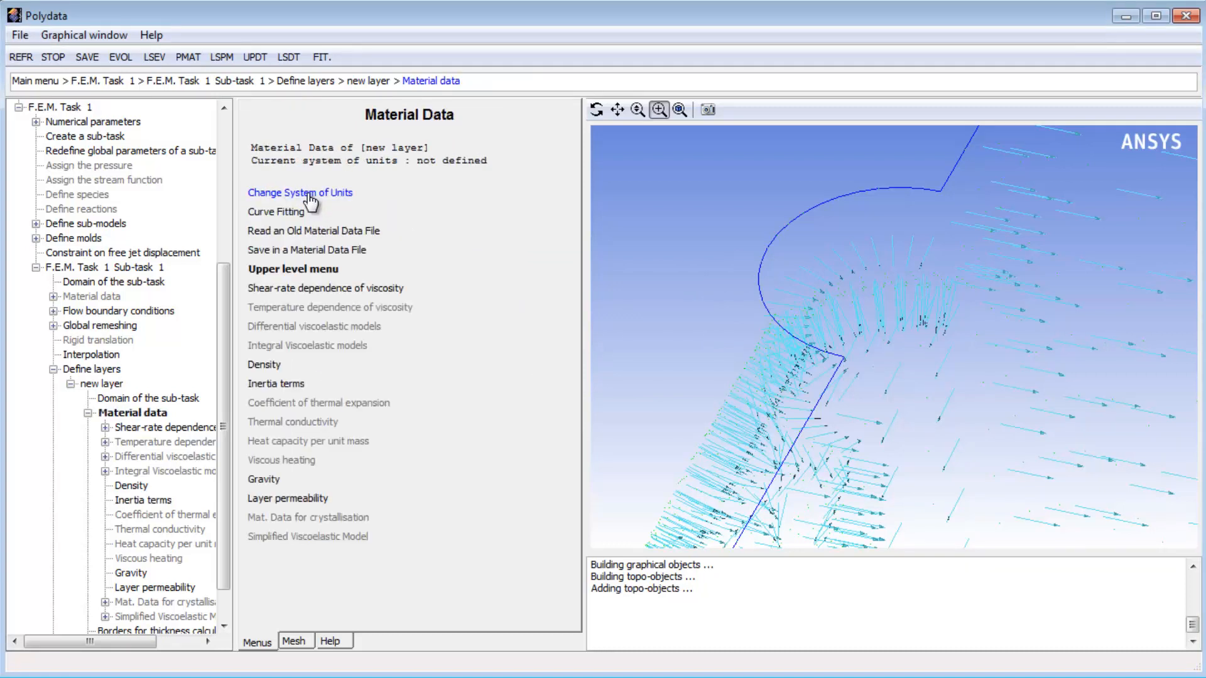
{"action": "left_click", "coordinate": [302, 270]}
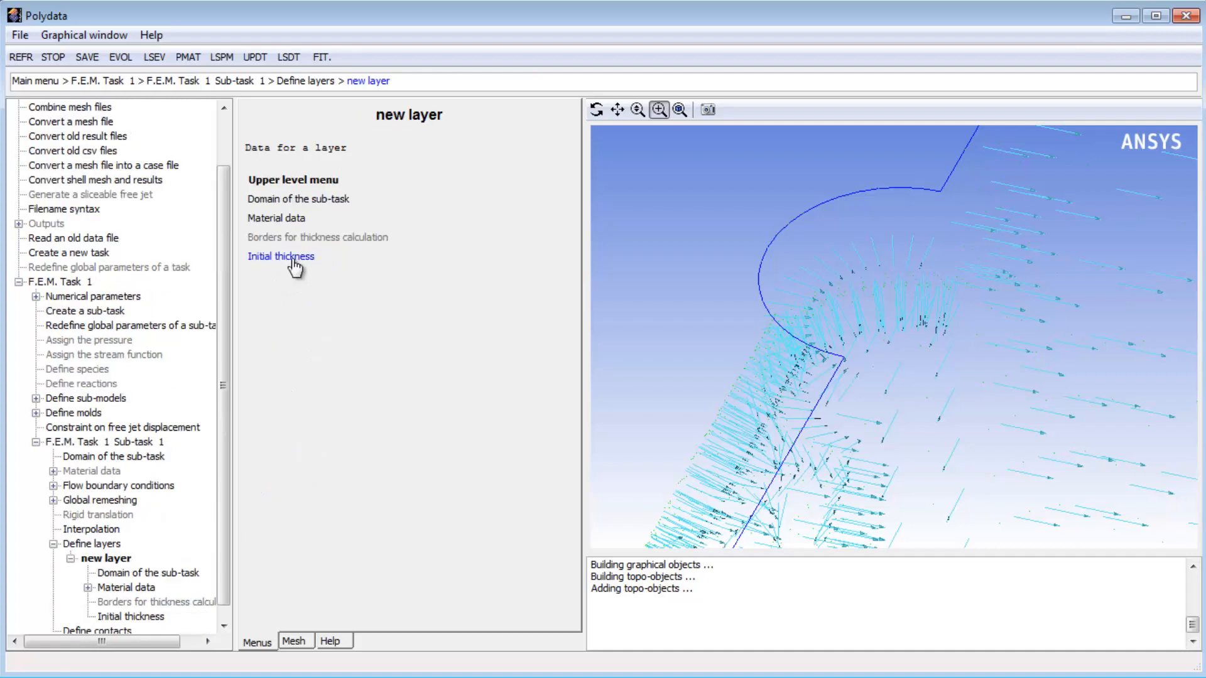
Step: Set the layer's initial thickness to a constant 1.2 and return to the F.E.M. Task 1 level
{"action": "left_click", "coordinate": [293, 259]}
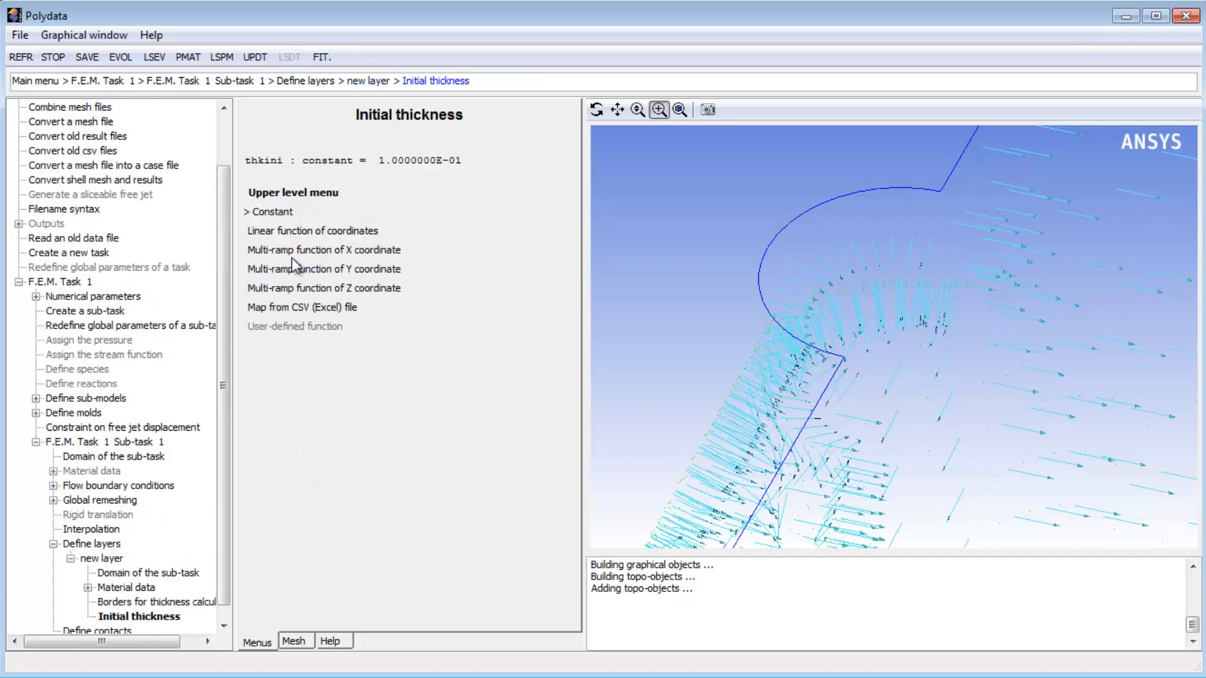
{"action": "left_click", "coordinate": [281, 214]}
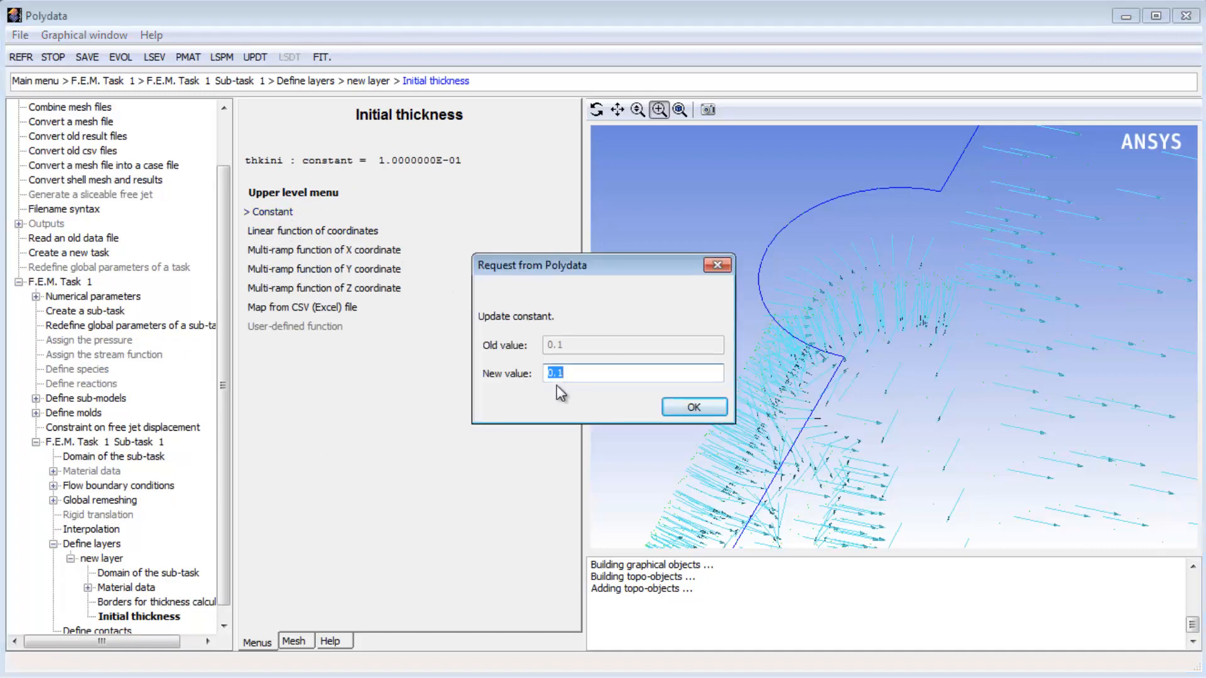
{"action": "type", "text": "1.2"}
{"action": "left_click", "coordinate": [694, 407]}
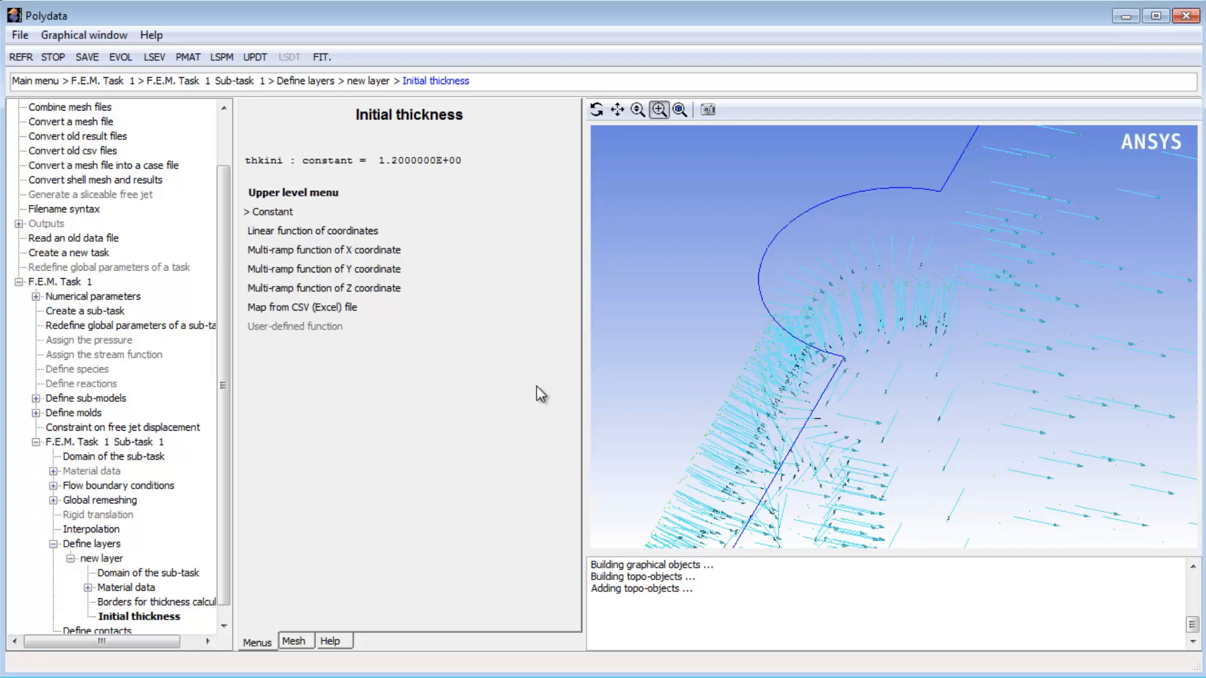
{"action": "left_click", "coordinate": [291, 194]}
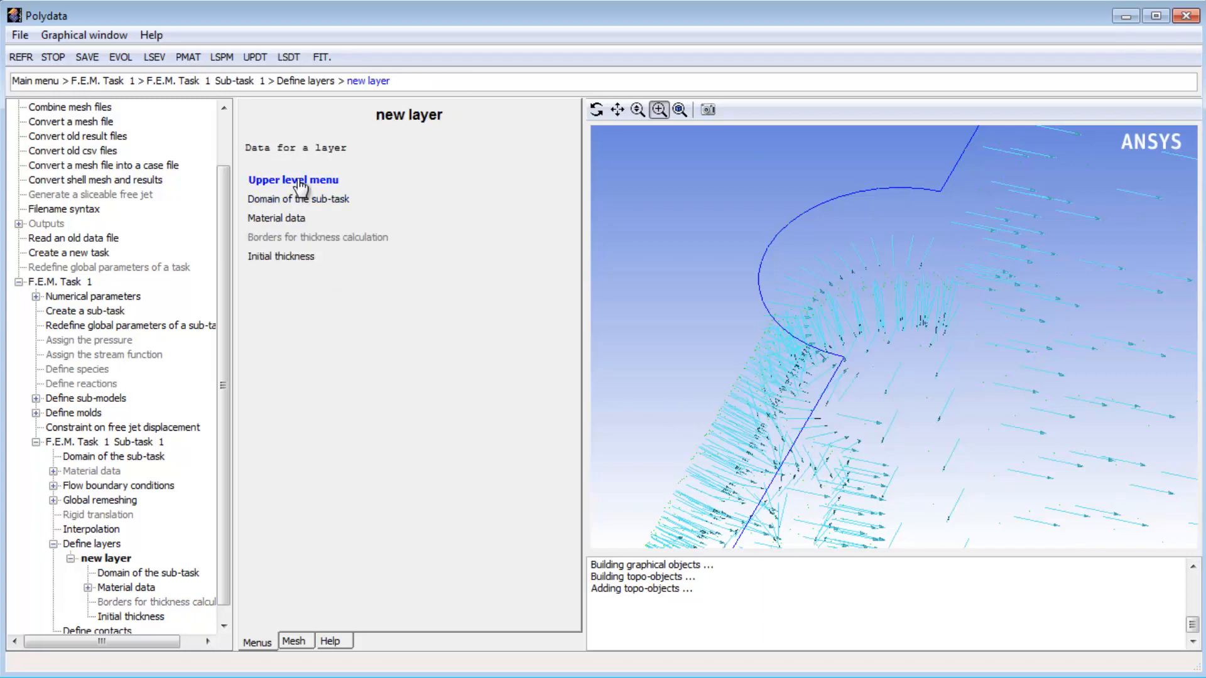
{"action": "left_click", "coordinate": [300, 182]}
{"action": "left_click", "coordinate": [293, 208]}
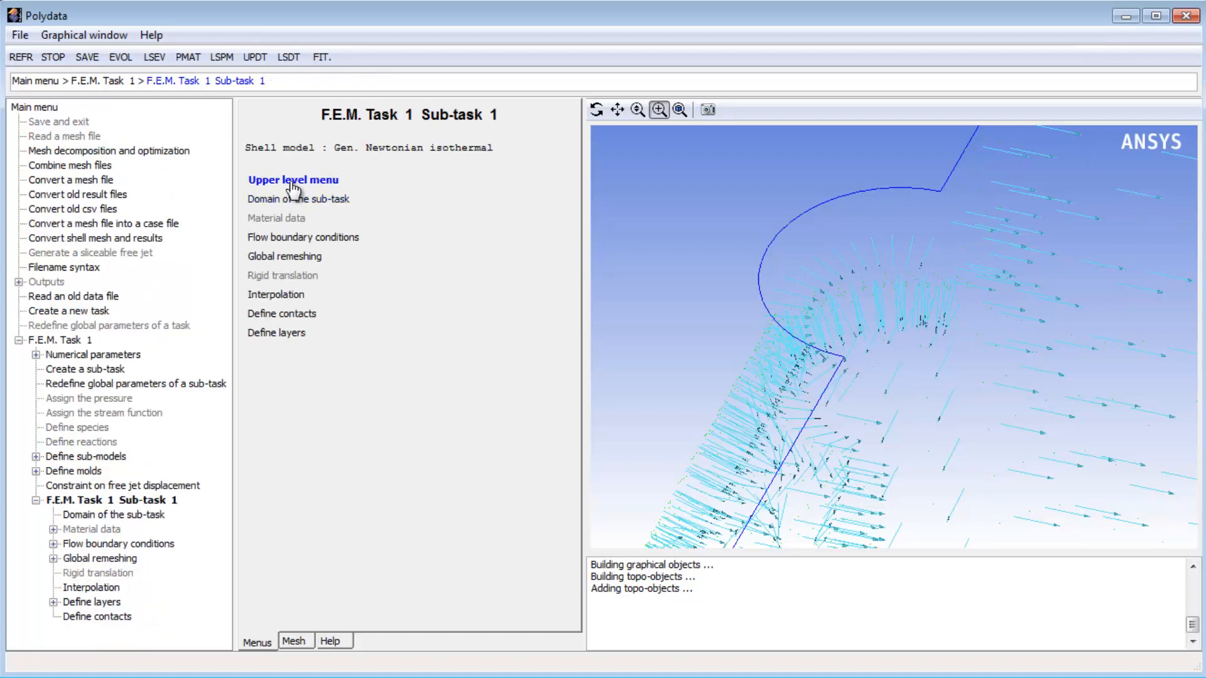
{"action": "left_click", "coordinate": [296, 181]}
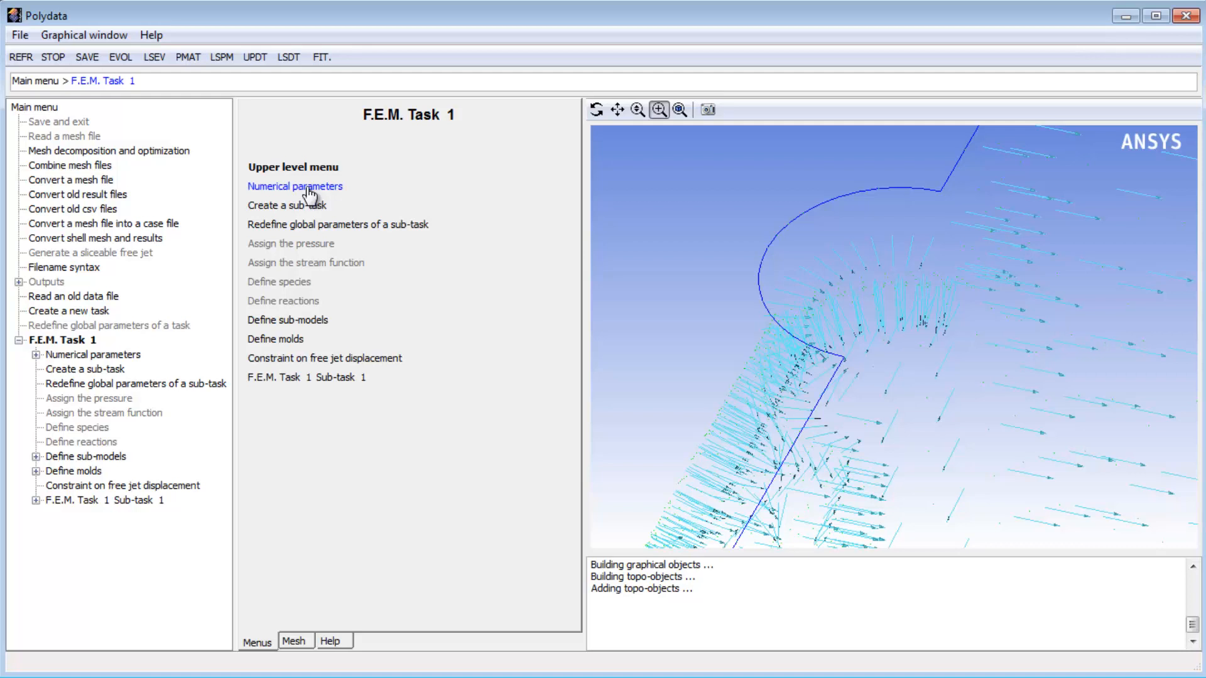
Step: Set the maximum time-step in the task's transient iterative parameters to 0.02 and return to the main menu
{"action": "left_click", "coordinate": [308, 187]}
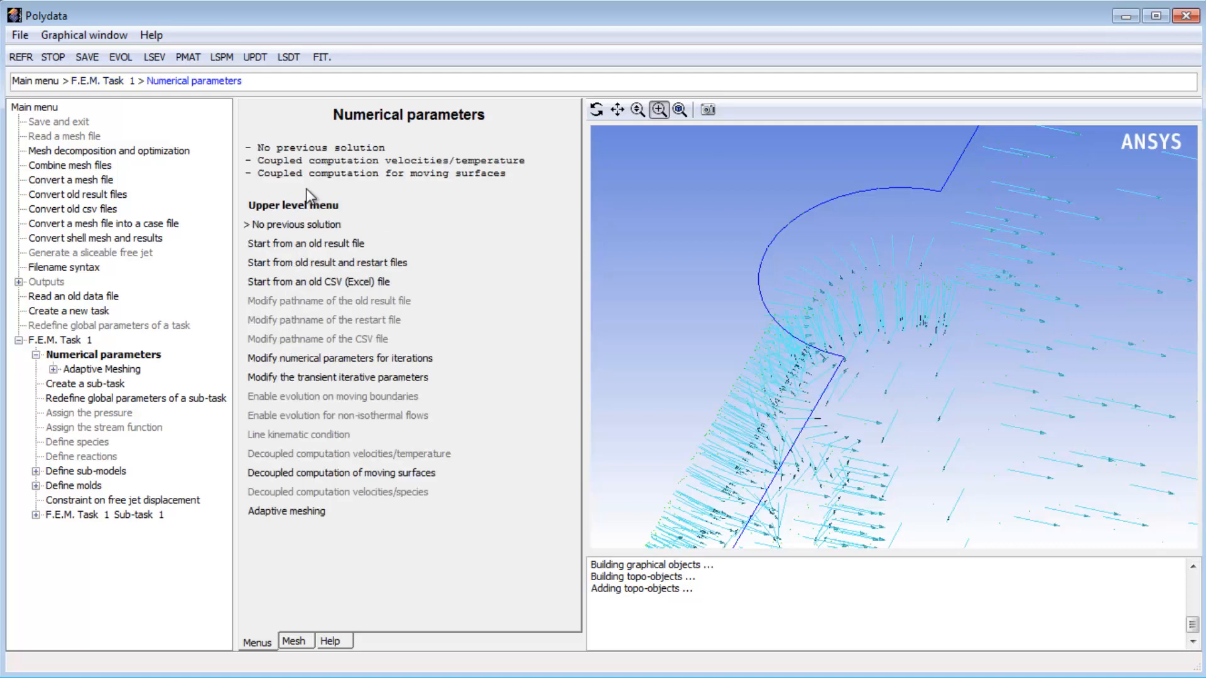
{"action": "left_click", "coordinate": [366, 378]}
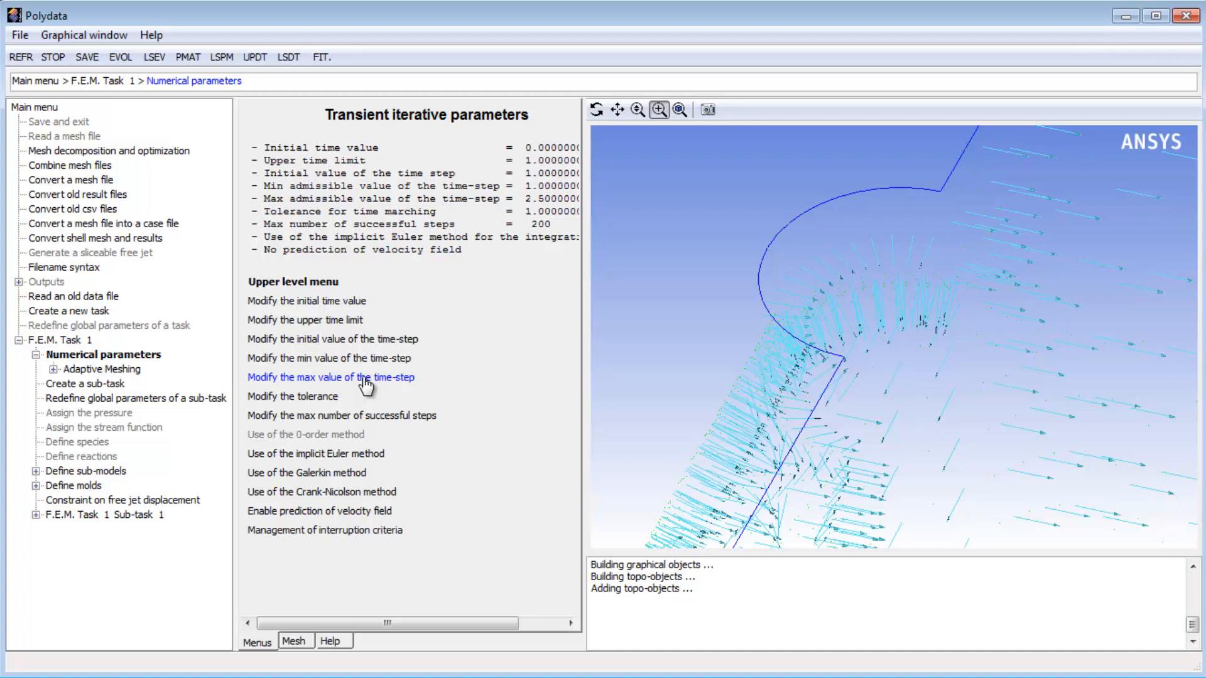
{"action": "left_click", "coordinate": [365, 381]}
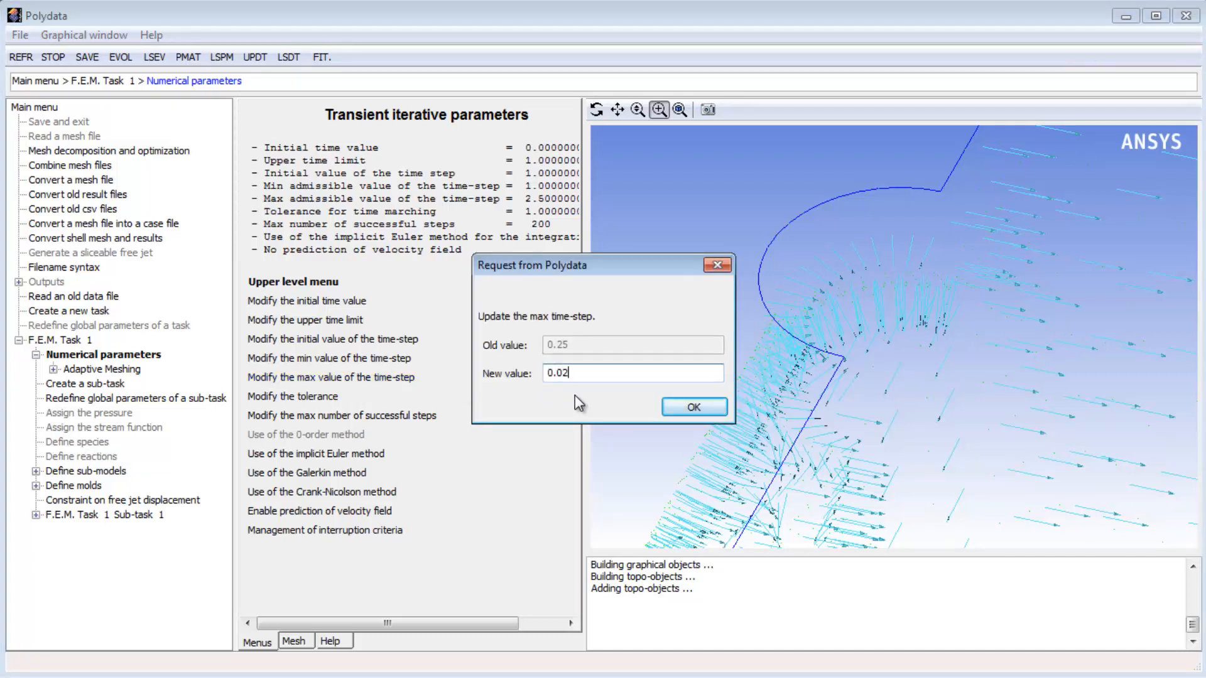
{"action": "left_click", "coordinate": [689, 408]}
{"action": "left_click", "coordinate": [317, 282]}
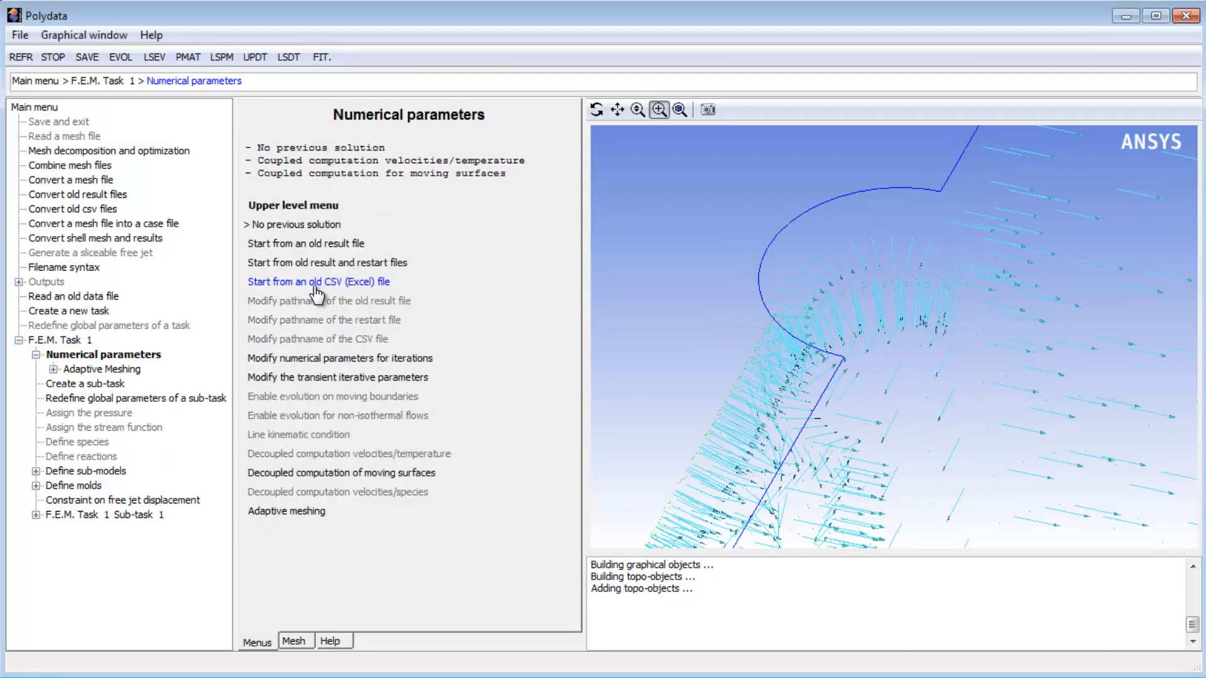
{"action": "left_click", "coordinate": [303, 206]}
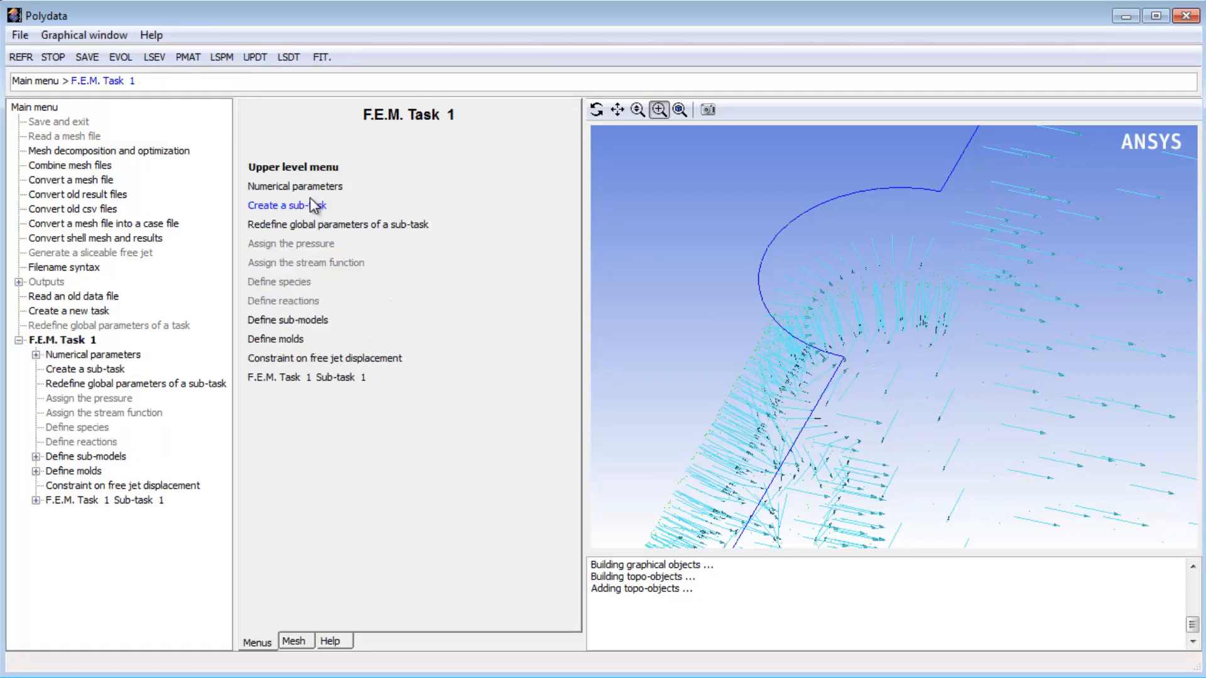
{"action": "left_click", "coordinate": [302, 168]}
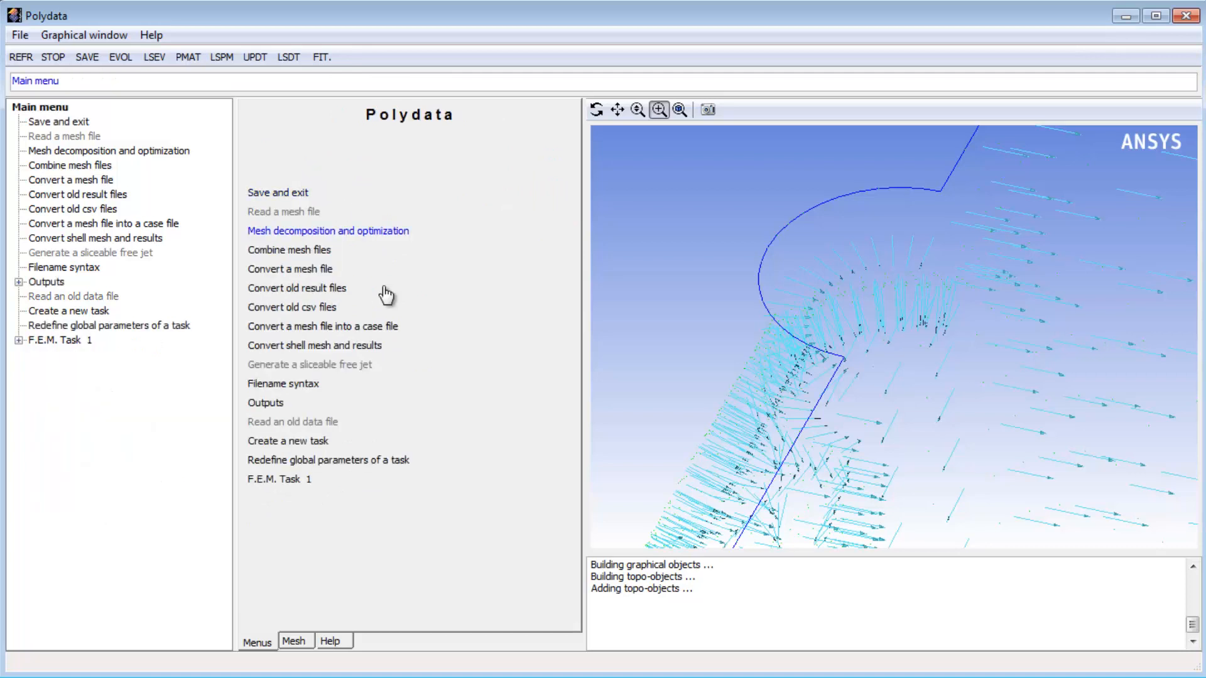
Step: Set the output units for CFD-Post, Ansys Mapper or Iges to metric_mm/g/s/mA+Celsius and return to the main menu
{"action": "left_click", "coordinate": [274, 404]}
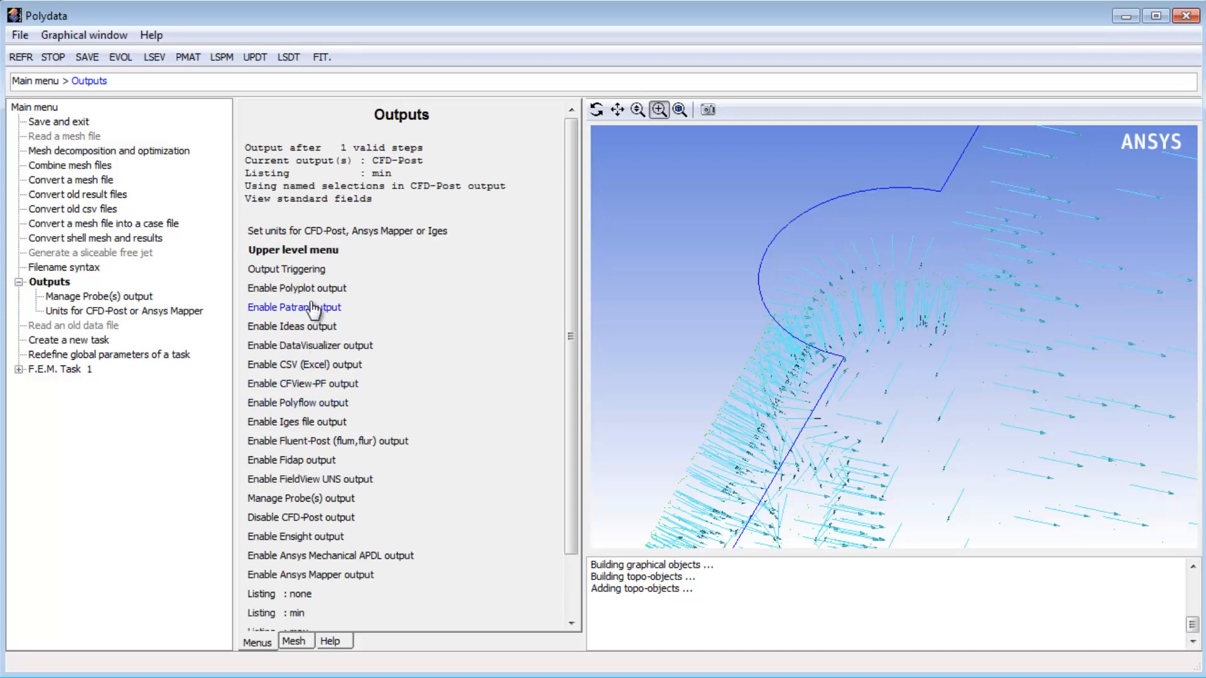
{"action": "left_click", "coordinate": [329, 234]}
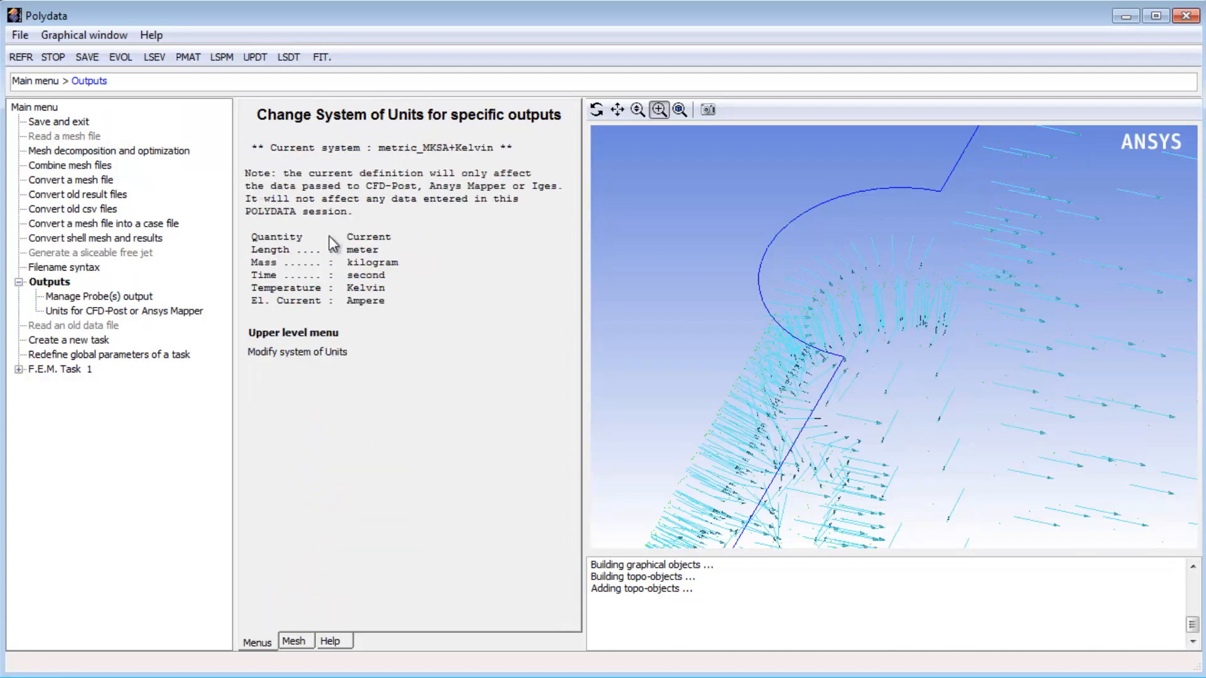
{"action": "left_click", "coordinate": [308, 352]}
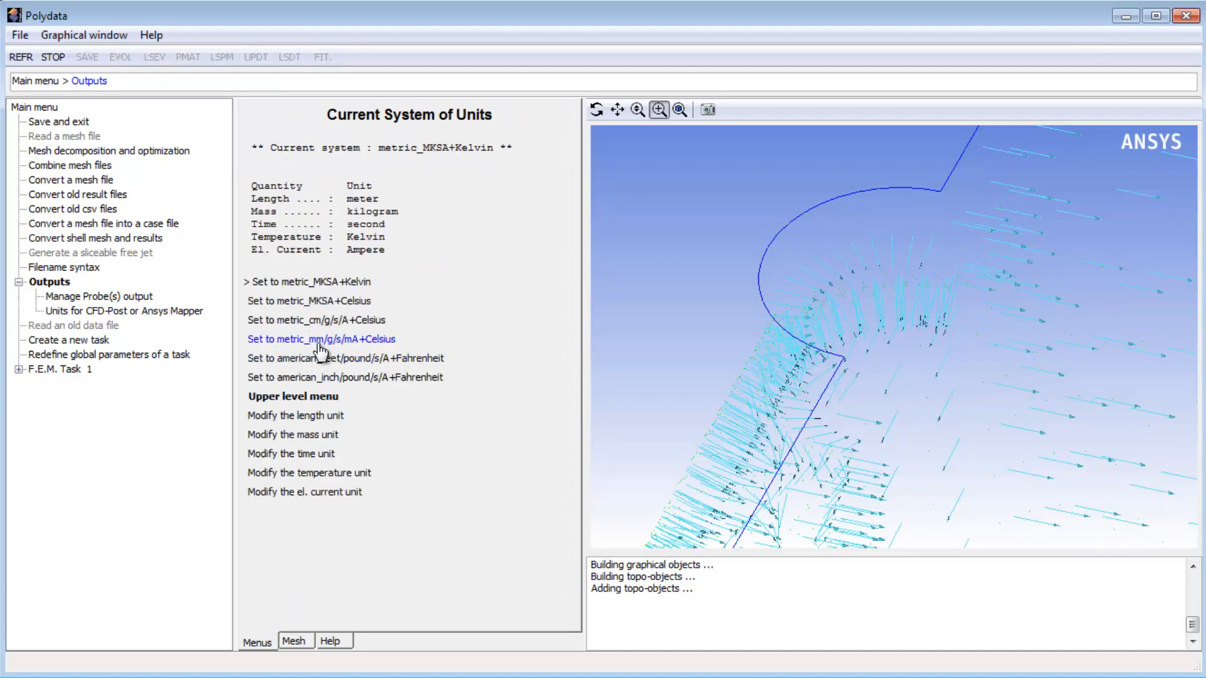
{"action": "left_click", "coordinate": [356, 342]}
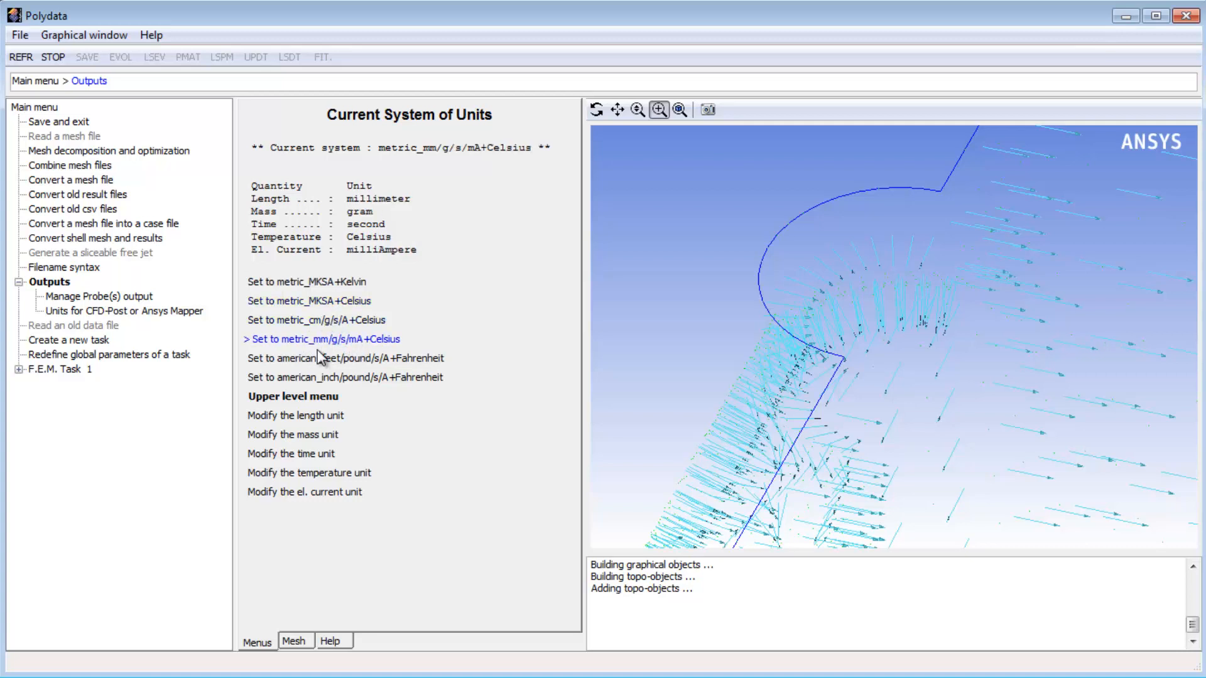
{"action": "left_click", "coordinate": [312, 397]}
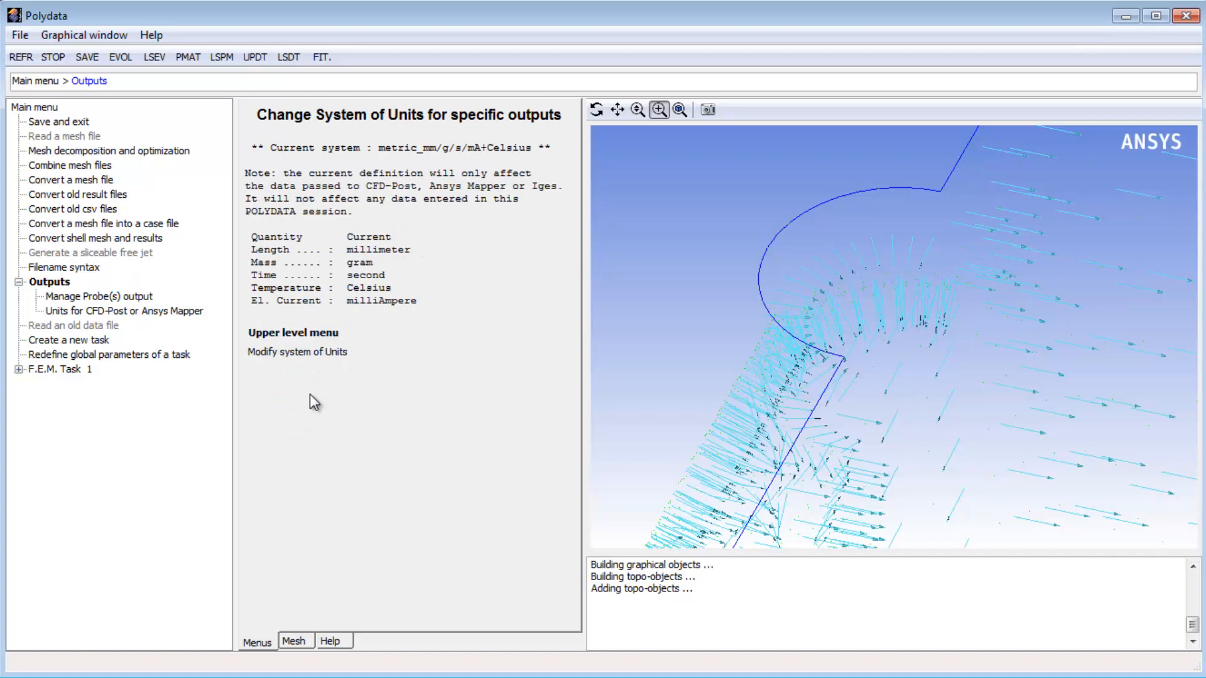
{"action": "left_click", "coordinate": [306, 339]}
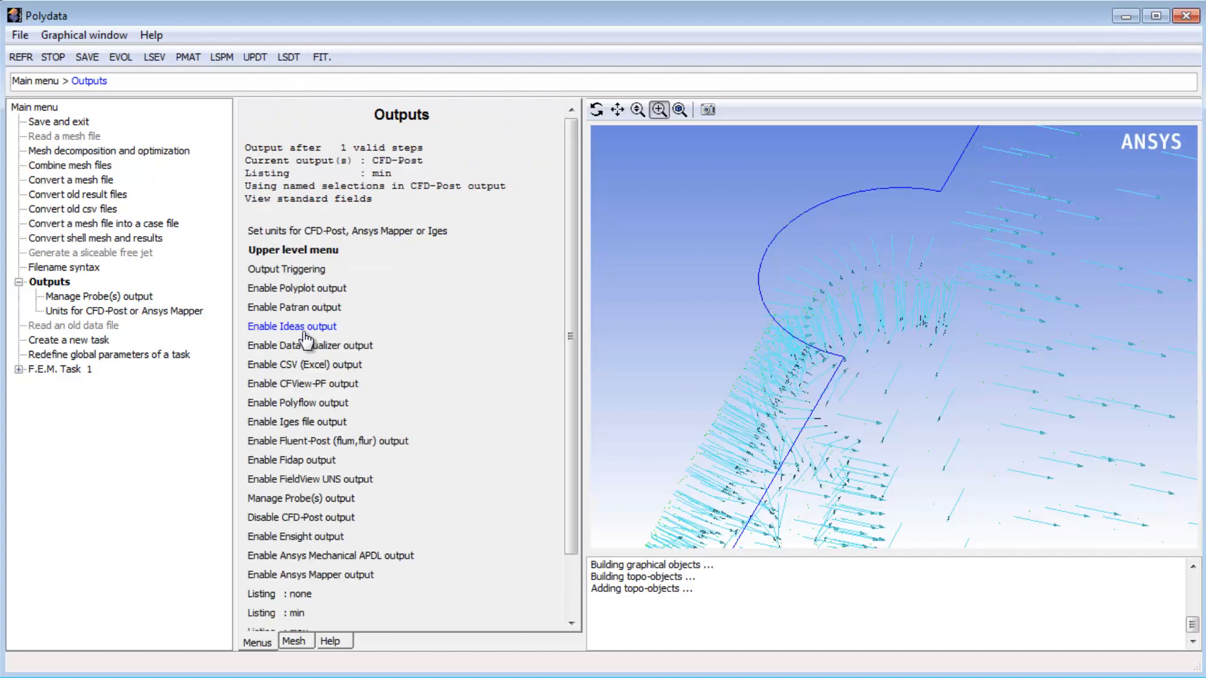
{"action": "left_click", "coordinate": [304, 255]}
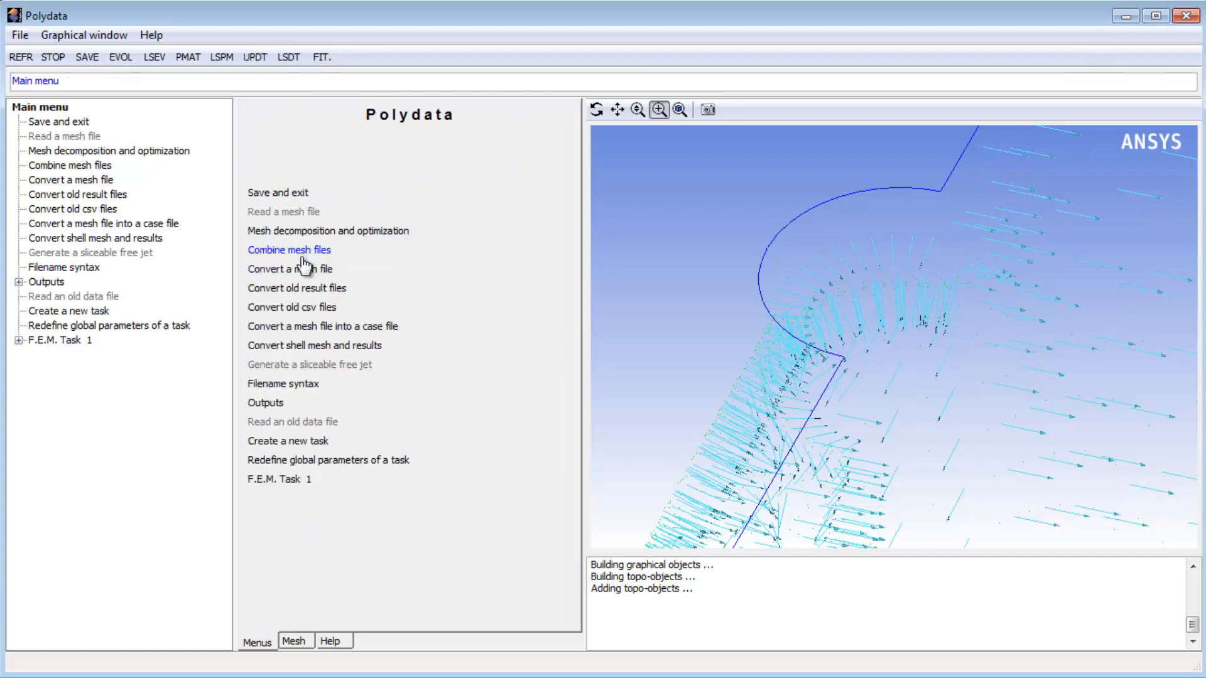
Step: Save the setup and exit to Workbench, accepting the current fields and the default output files
{"action": "left_click", "coordinate": [290, 196]}
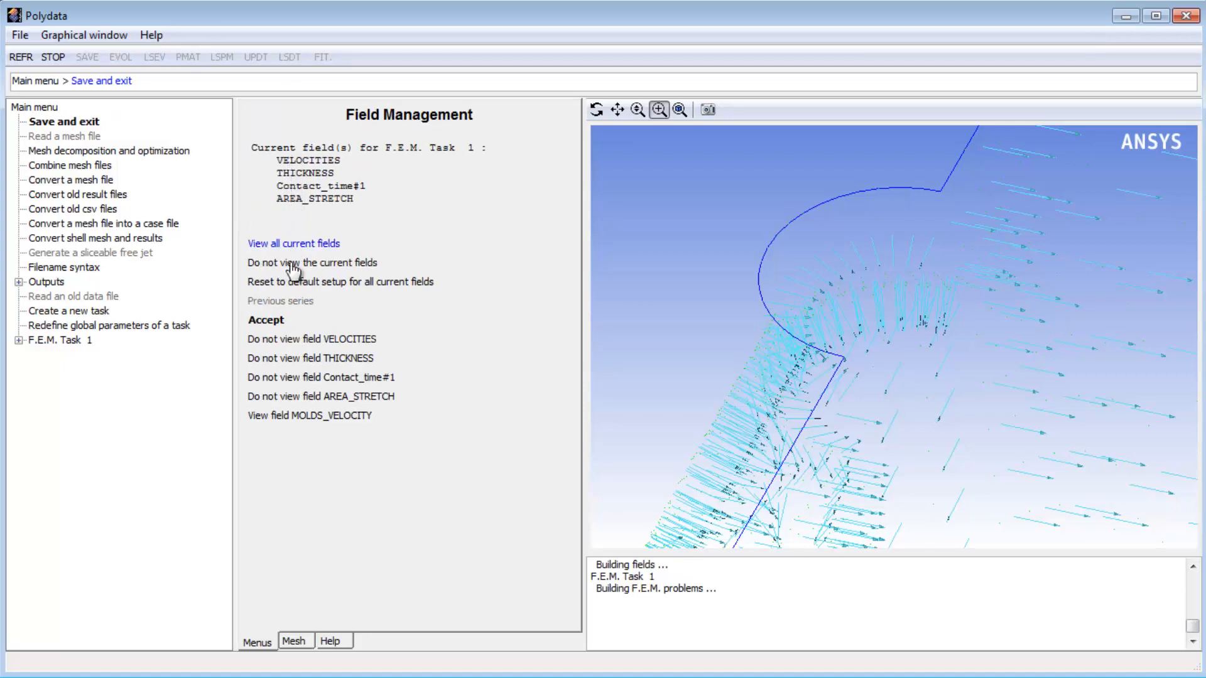
{"action": "left_click", "coordinate": [269, 321]}
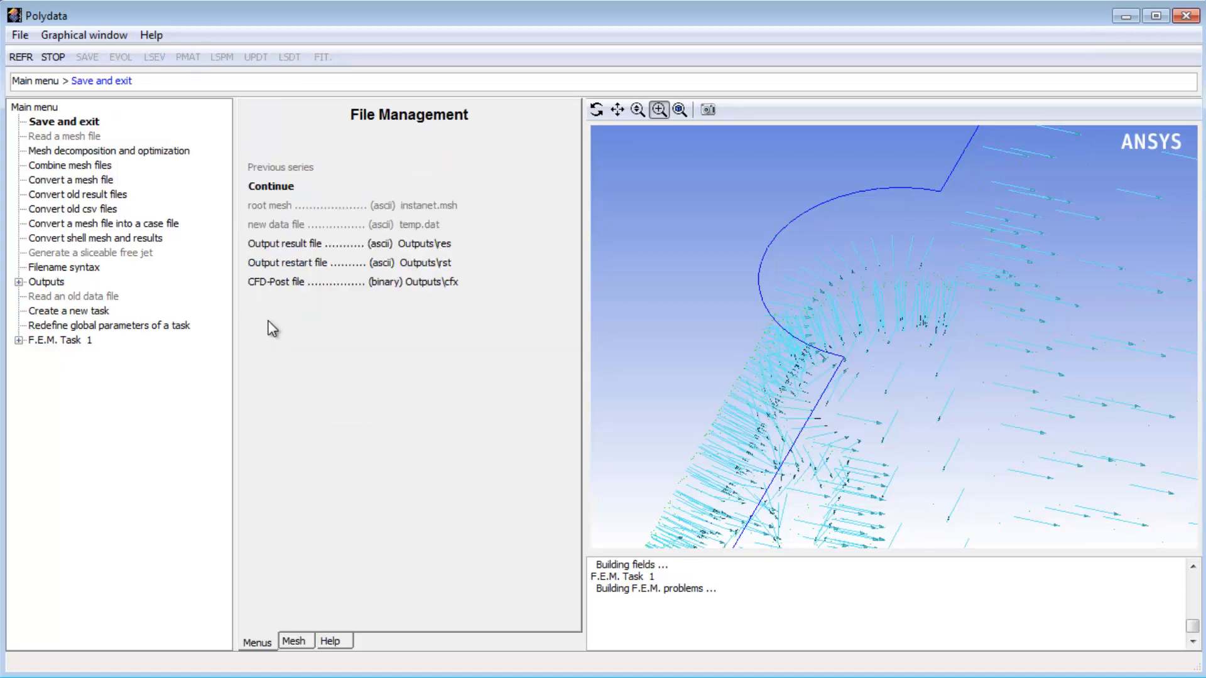
{"action": "left_click", "coordinate": [271, 188]}
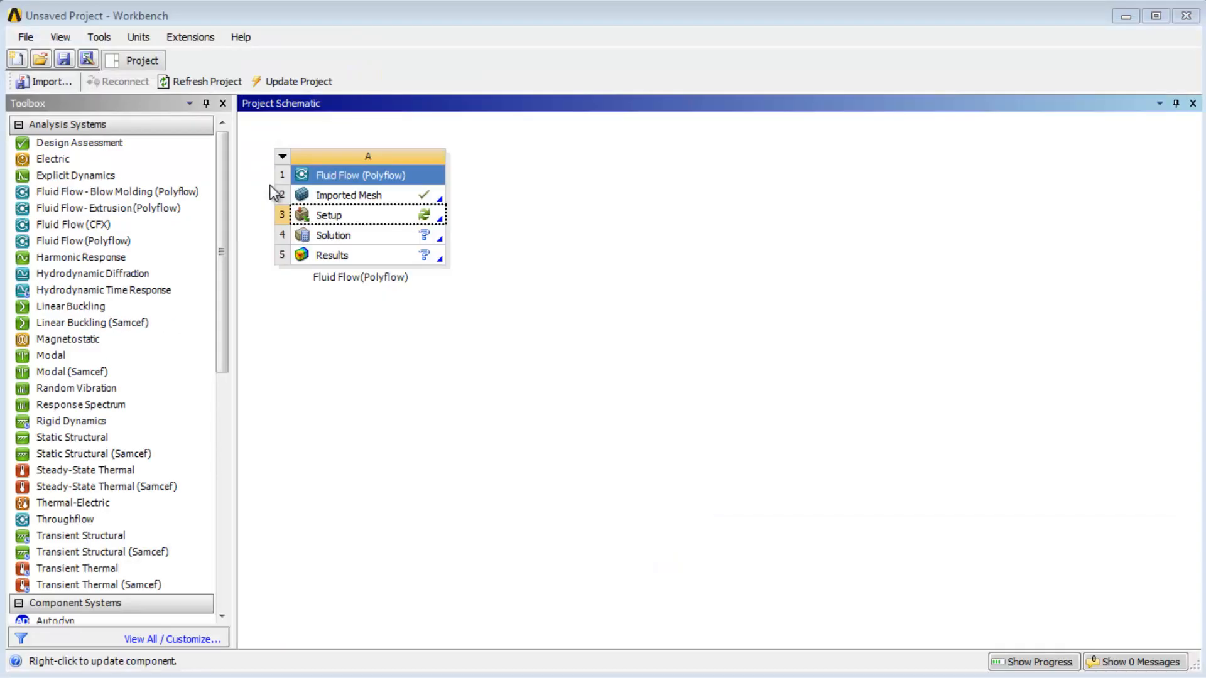
Step: Select the Solution cell of the Fluid Flow (Polyflow) system and play the video in the media player
{"action": "left_click", "coordinate": [339, 236]}
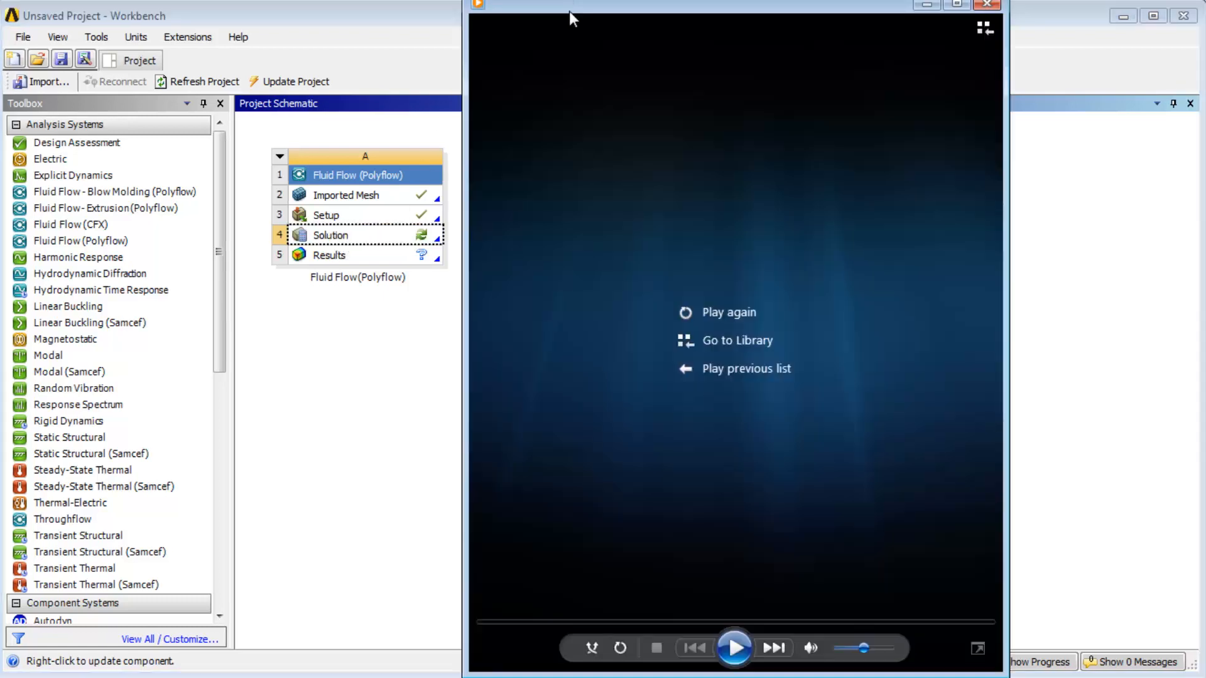
{"action": "left_click", "coordinate": [734, 647]}
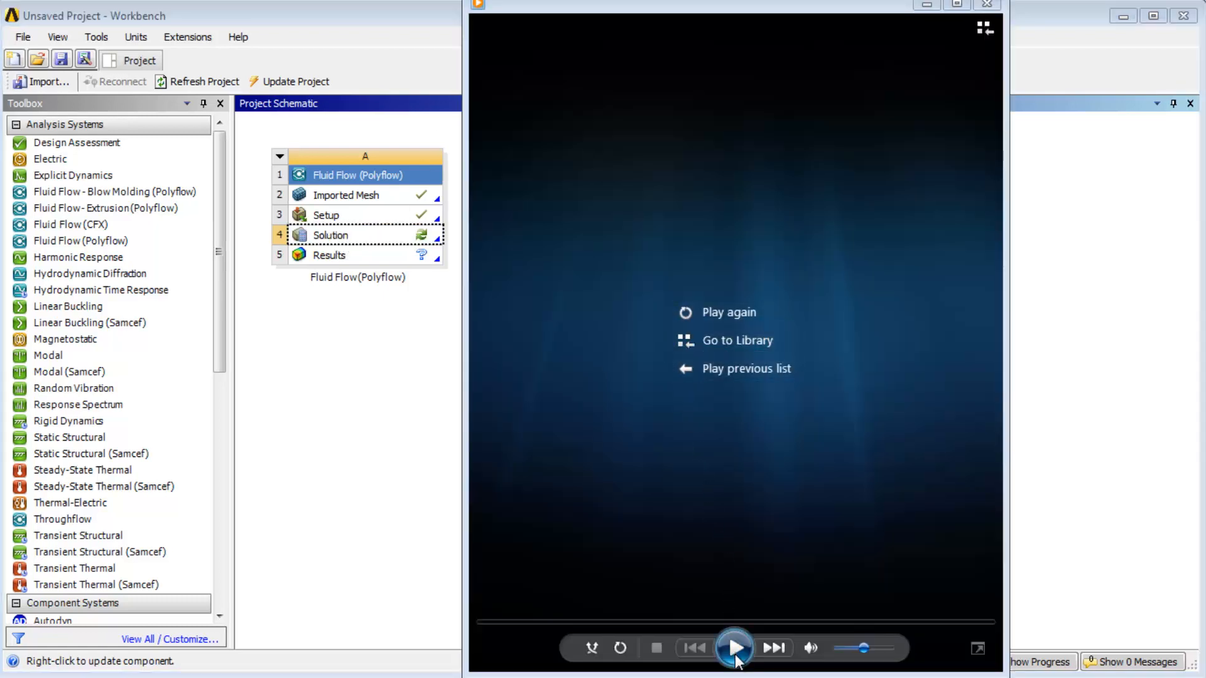